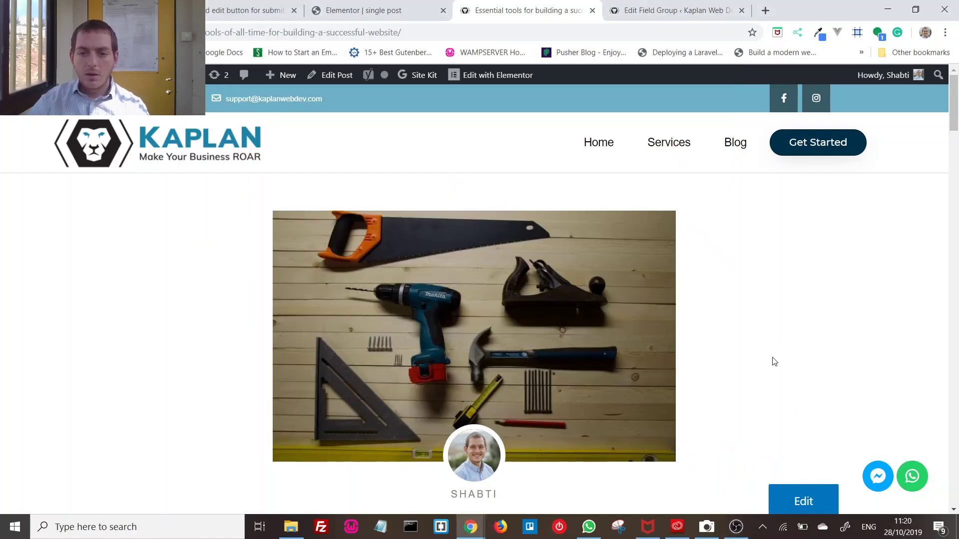
- Leave the single post and open the All Posts list in the WordPress admin
scroll(517, 342, "down", 3)
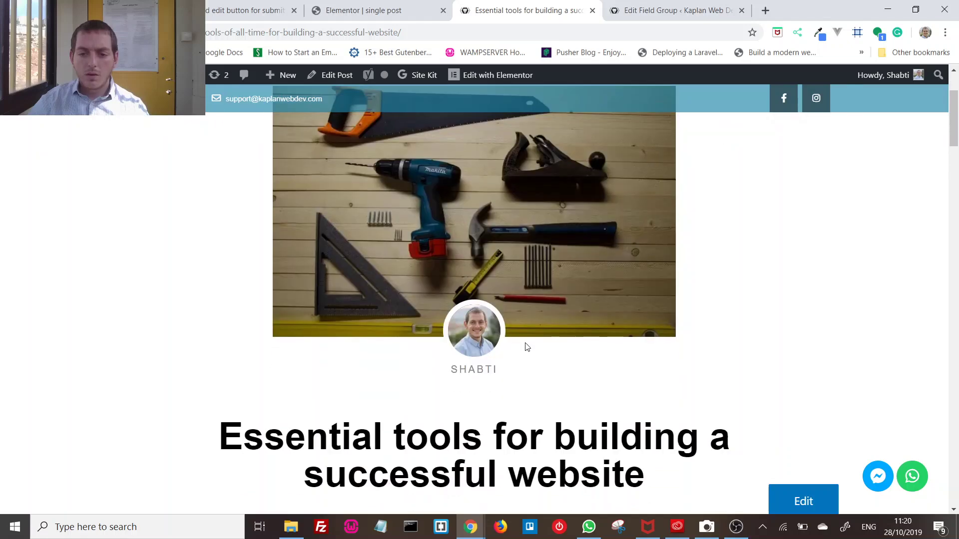
scroll(525, 345, "up", 3)
left_click(407, 9)
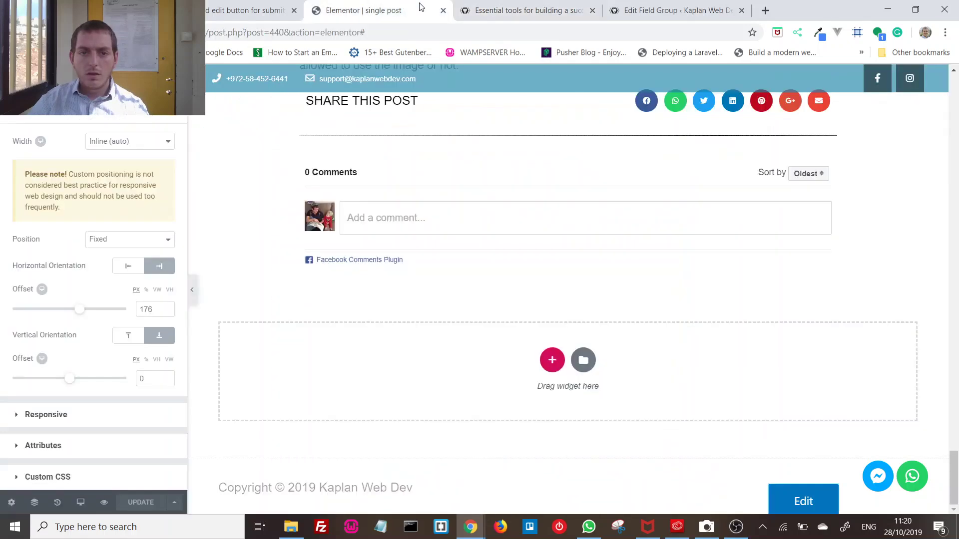
left_click(499, 9)
left_click(280, 97)
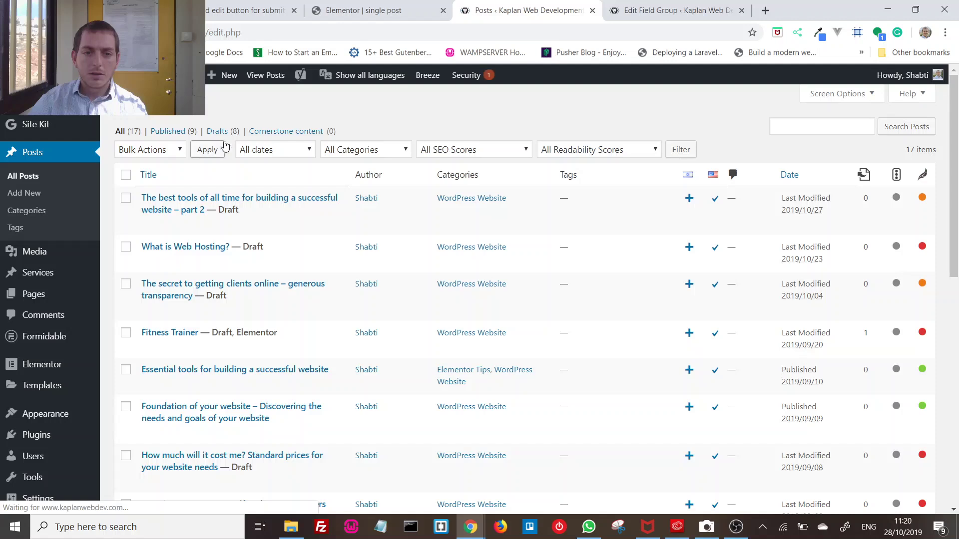
- View the live Blog page, which lists three posts including 'Why you should DIY your website'
left_click(275, 86)
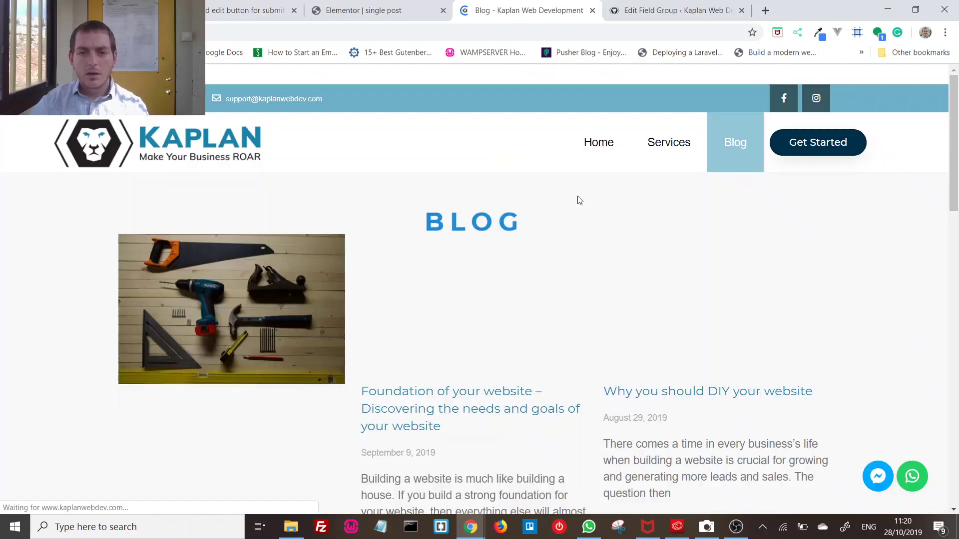
scroll(896, 311, "down", 8)
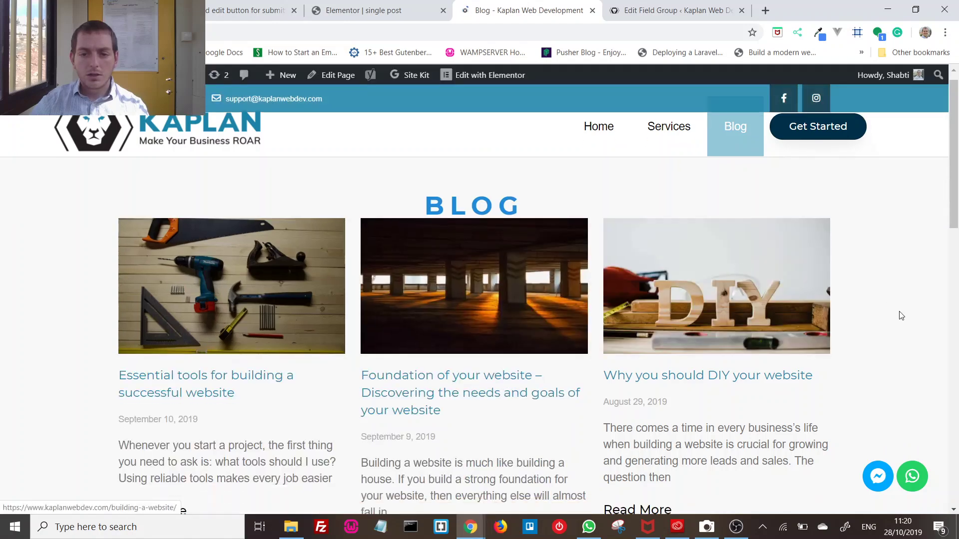
scroll(897, 311, "down", 8)
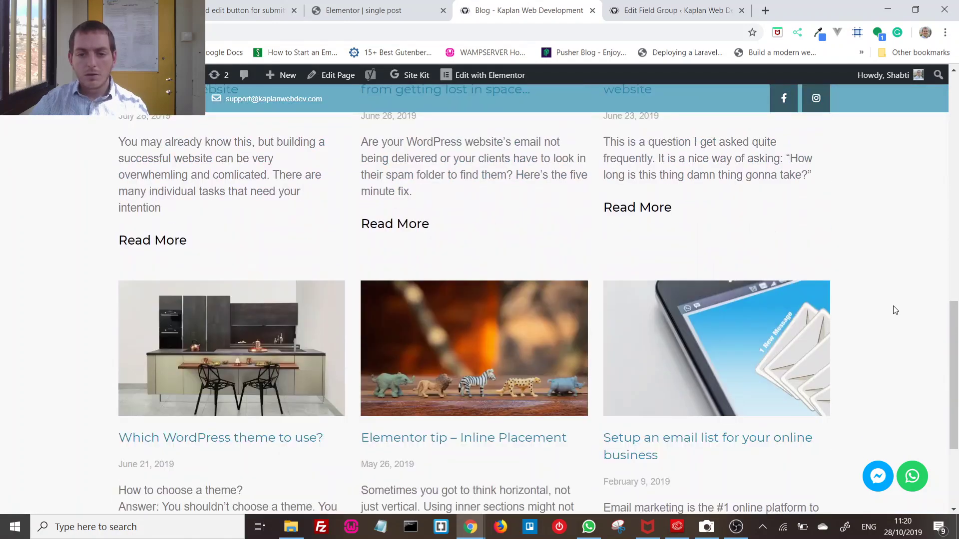
scroll(895, 305, "up", 16)
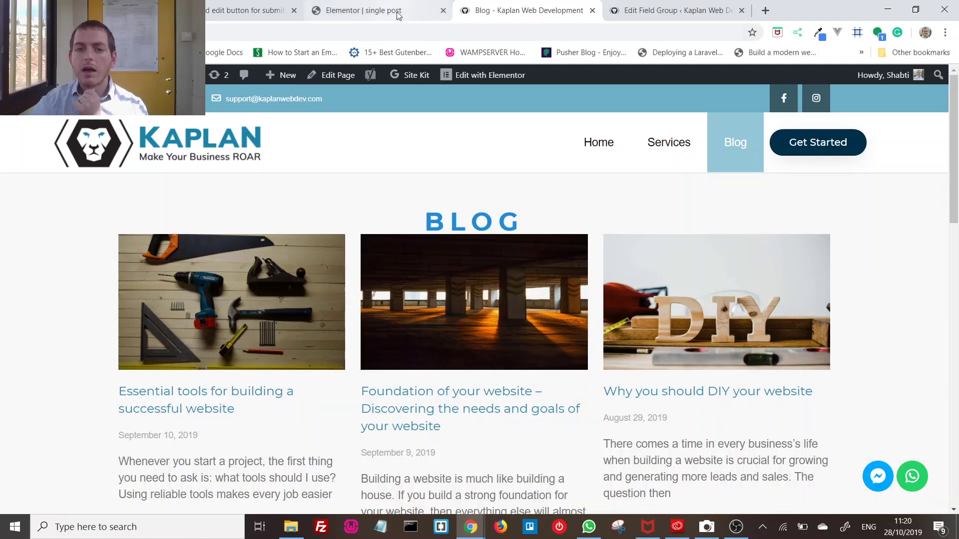
left_click(320, 6)
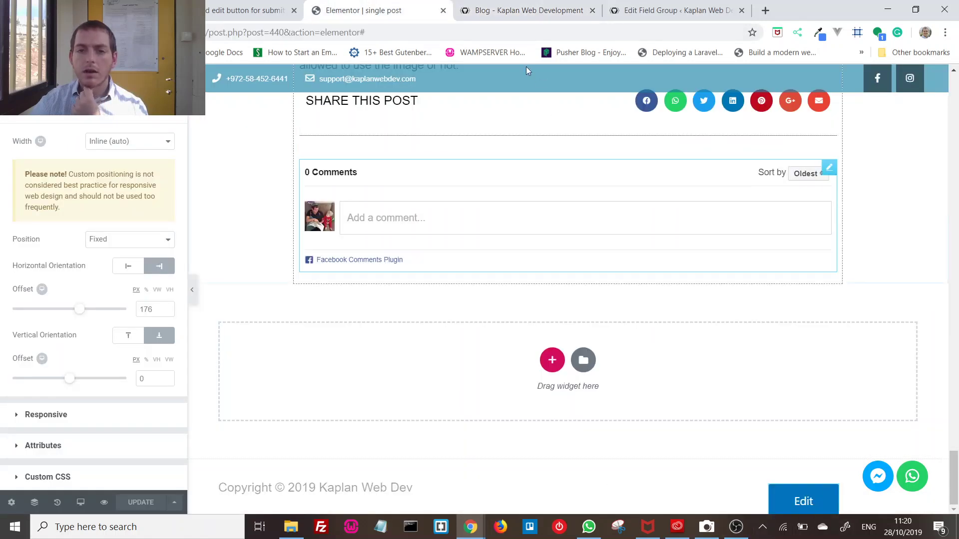
left_click(524, 13)
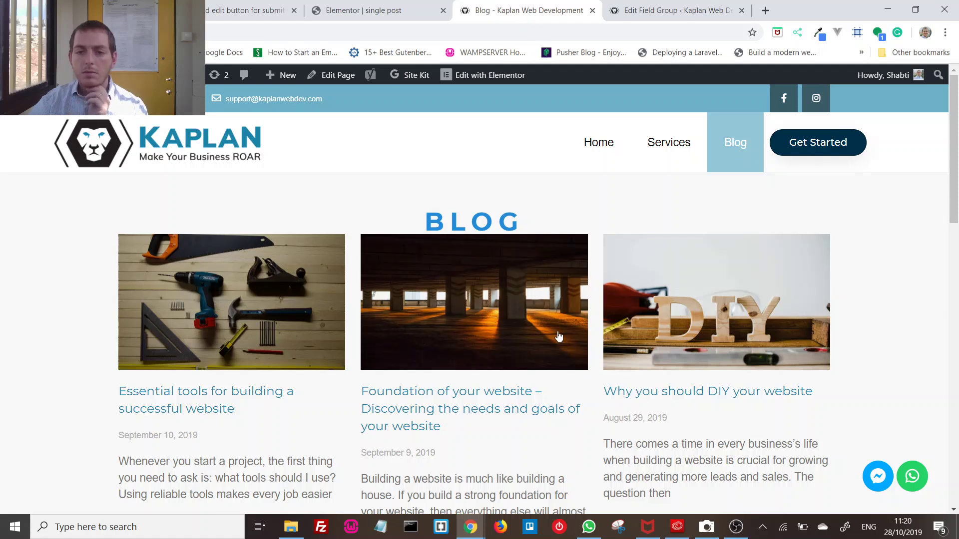
mouse_move(477, 74)
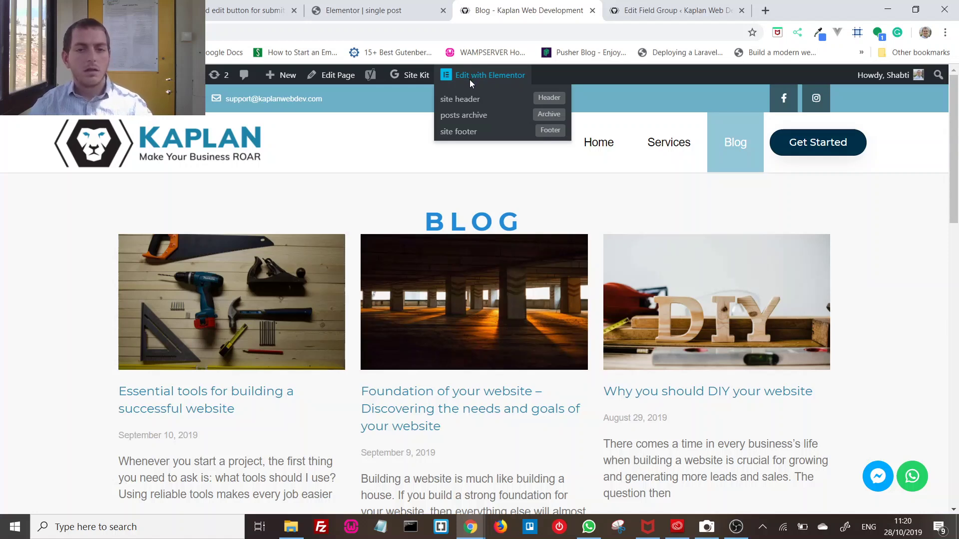
- Open the posts archive template and drag the ACF Frontend Form widget above the Archive Posts grid
left_click(477, 115)
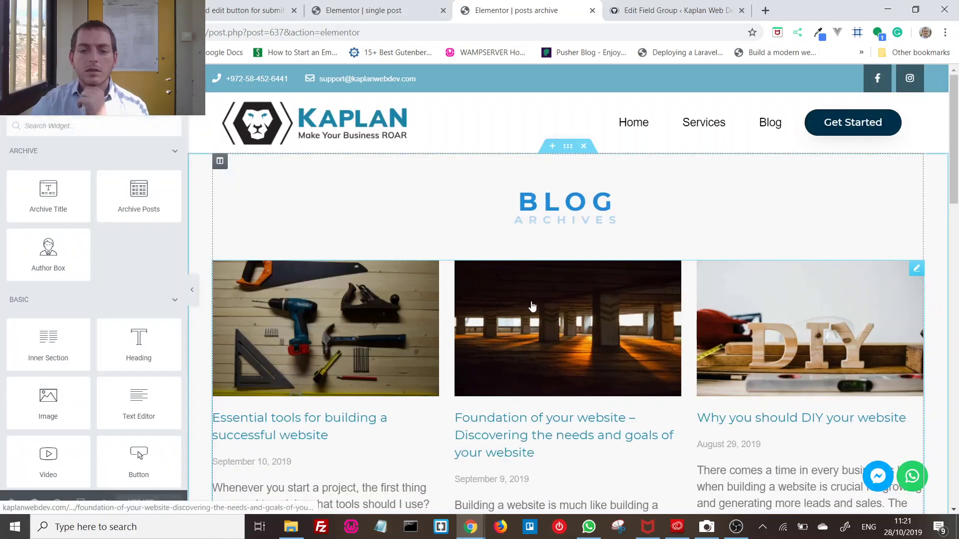
scroll(484, 258, "down", 1)
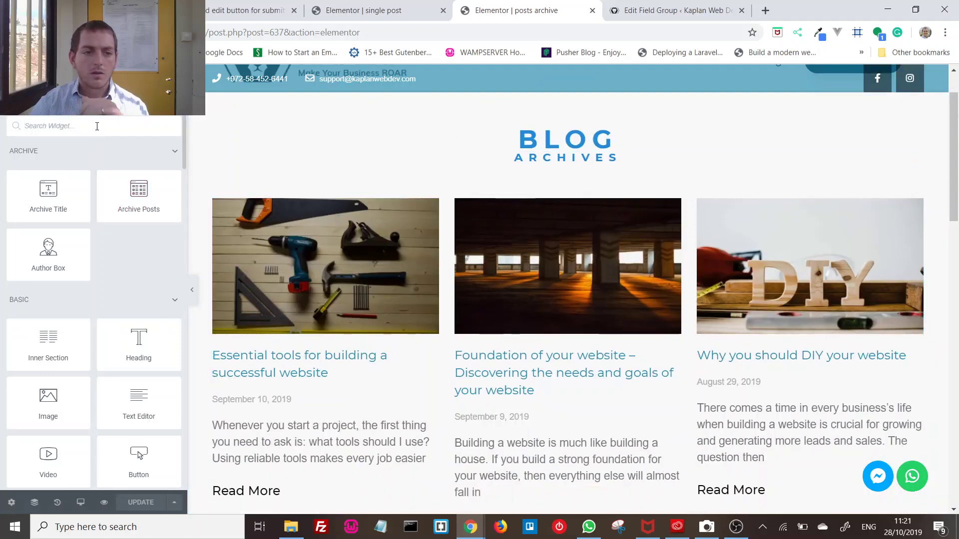
left_click(96, 126)
type("acf")
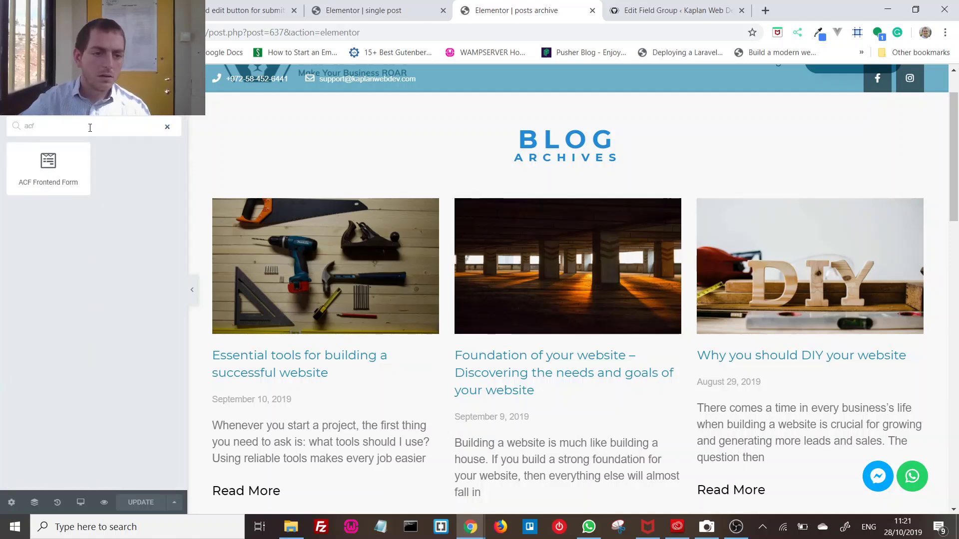
left_click_drag(48, 164, 569, 177)
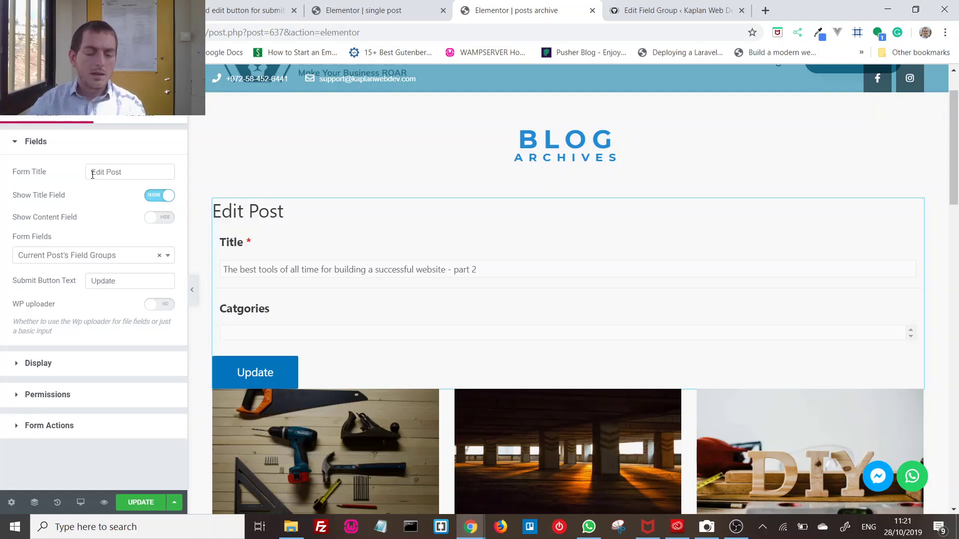
- Replace 'Edit' with 'Create' in the Form Title field so it reads 'Create Post'
left_click_drag(101, 170, 64, 181)
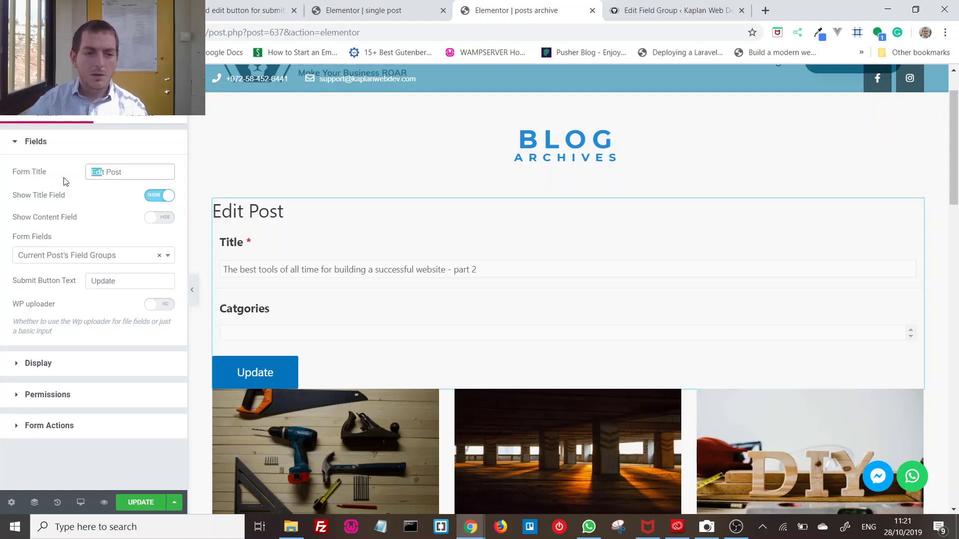
key("BackSpace")
key("Delete")
key("Delete")
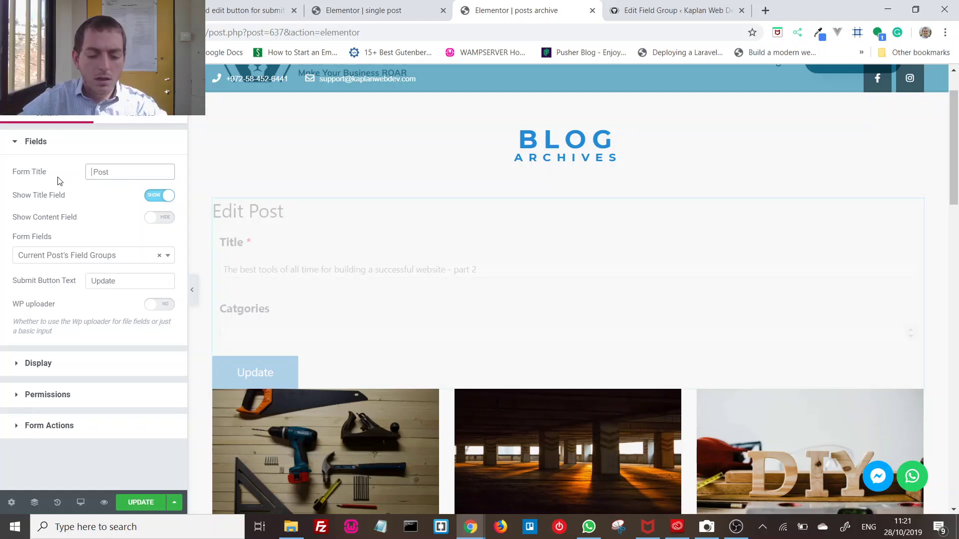
type("Crea")
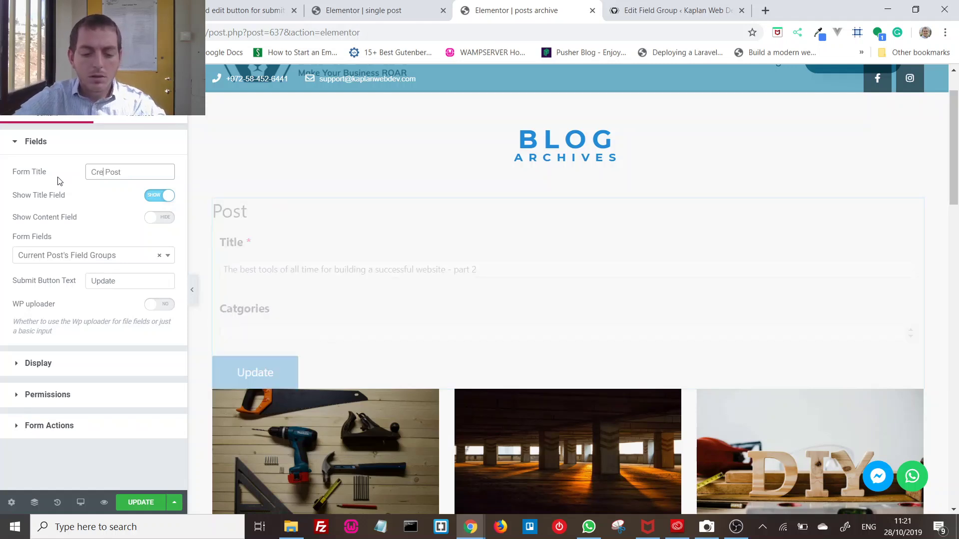
type("te")
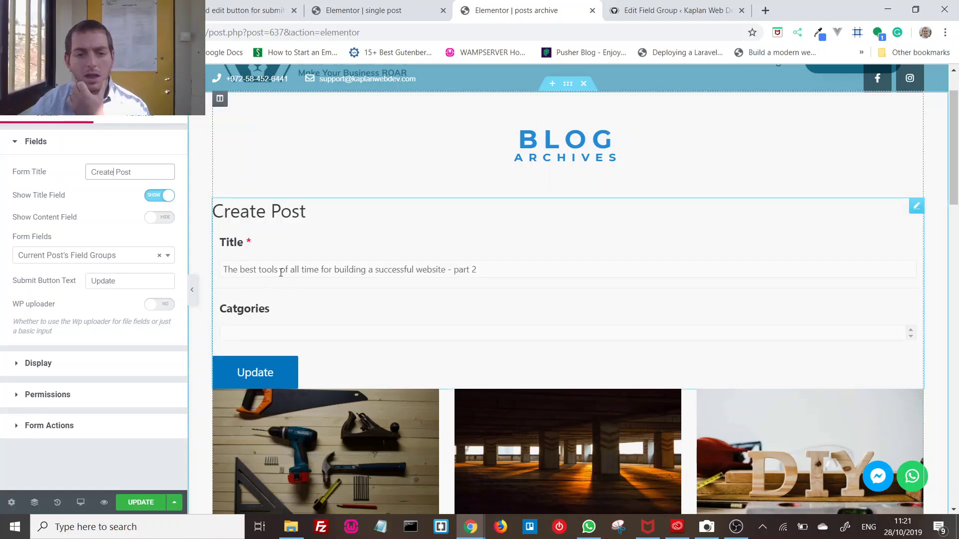
scroll(419, 282, "down", 1)
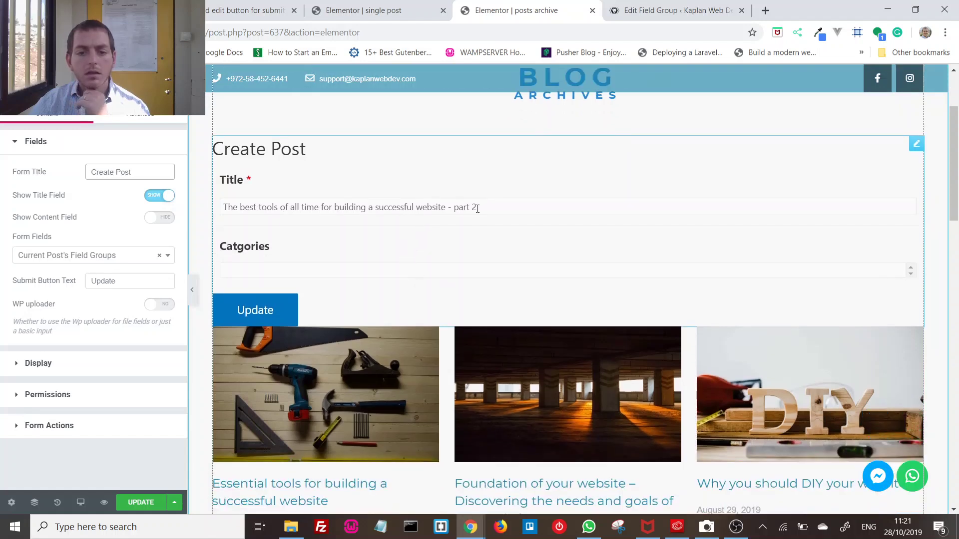
scroll(379, 349, "down", 1)
scroll(297, 439, "up", 1)
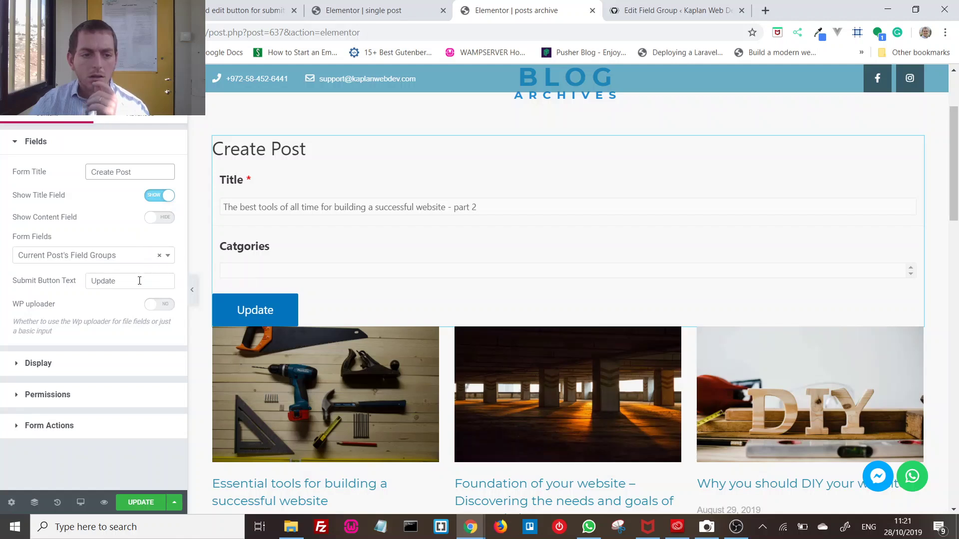
- Set the form's Main Action to New Post with Post Type Post
left_click(95, 426)
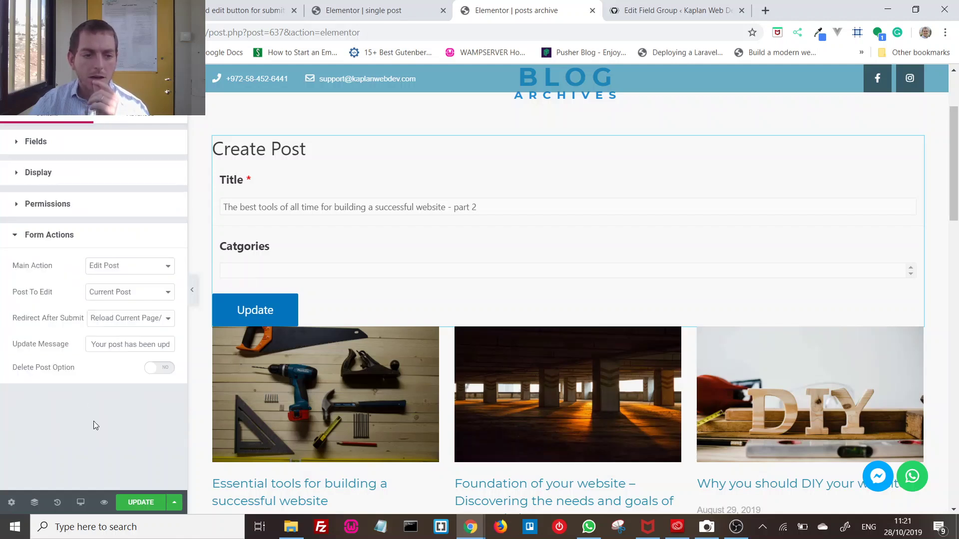
left_click(115, 274)
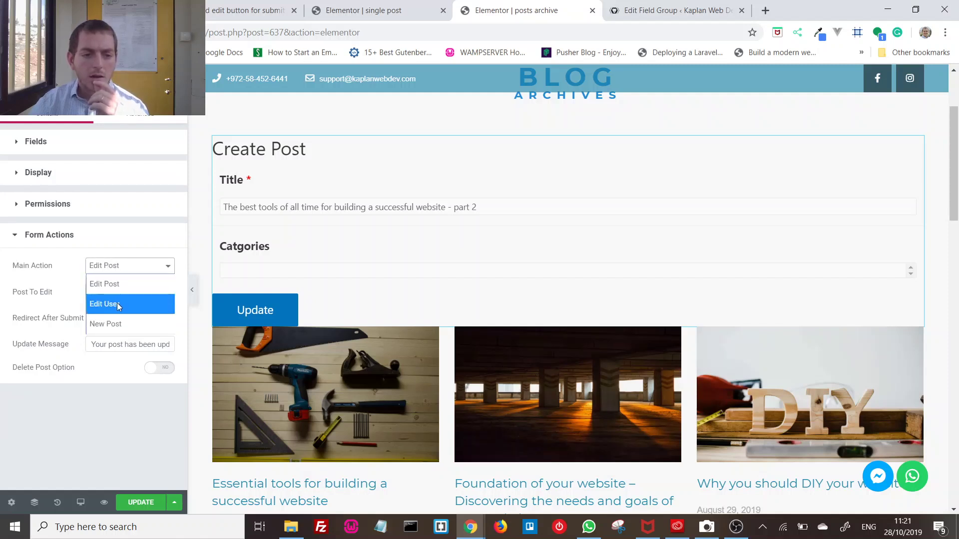
left_click(120, 324)
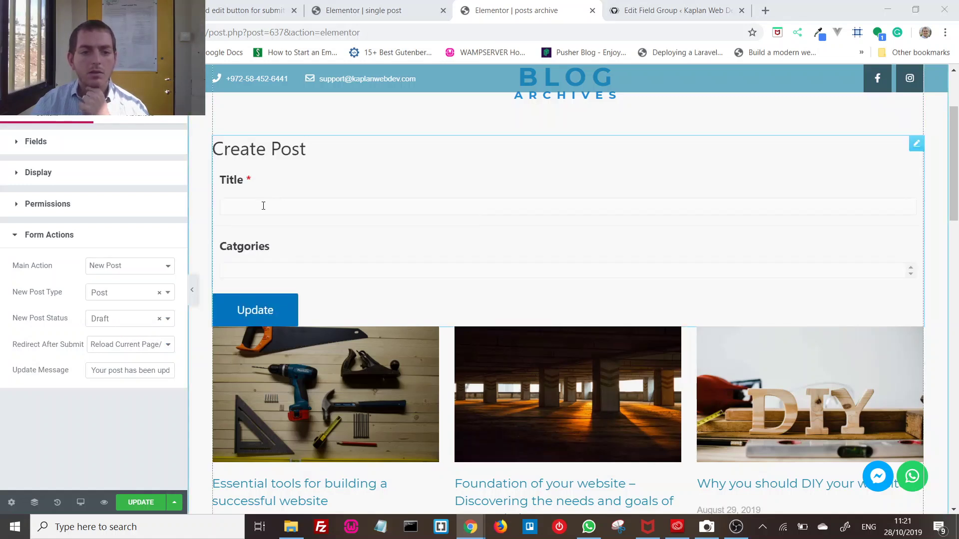
key("alt+Tab")
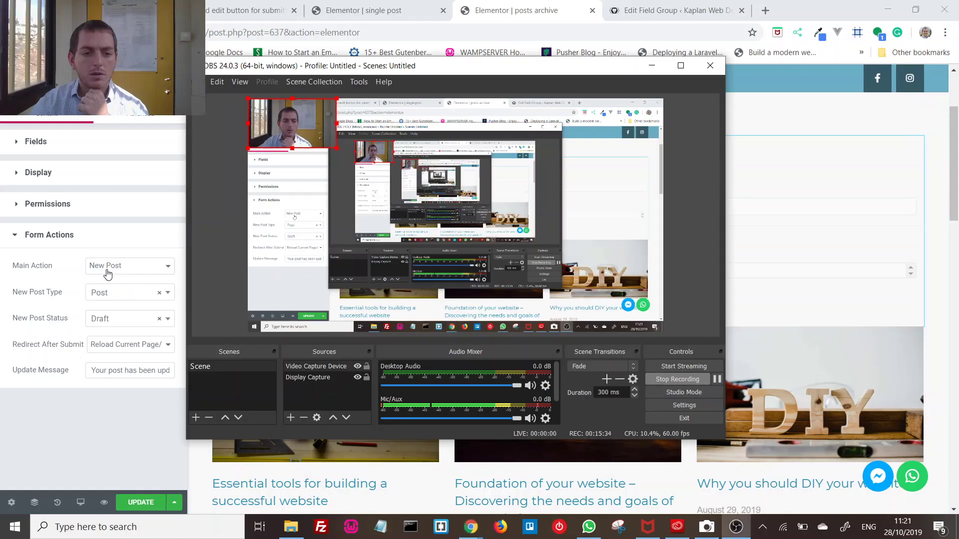
key("alt+Tab")
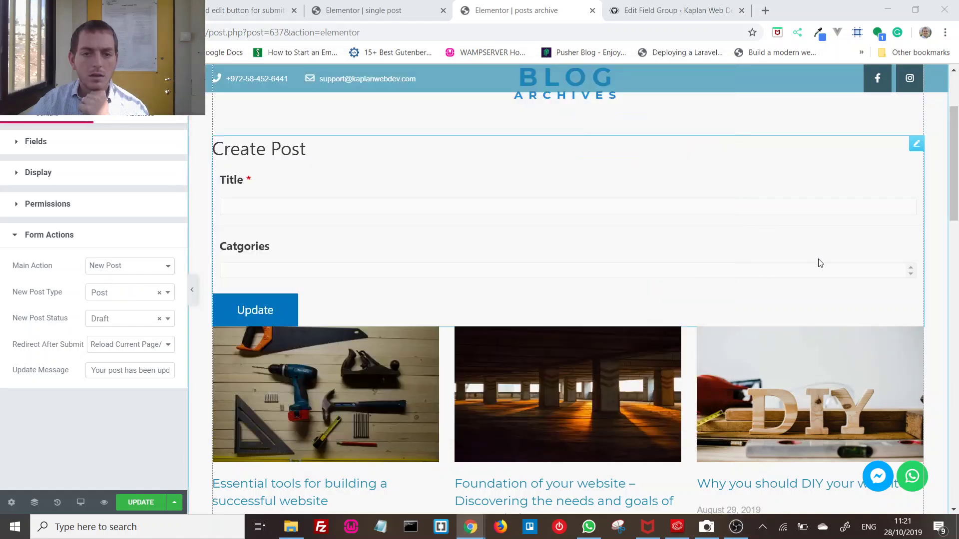
left_click(118, 299)
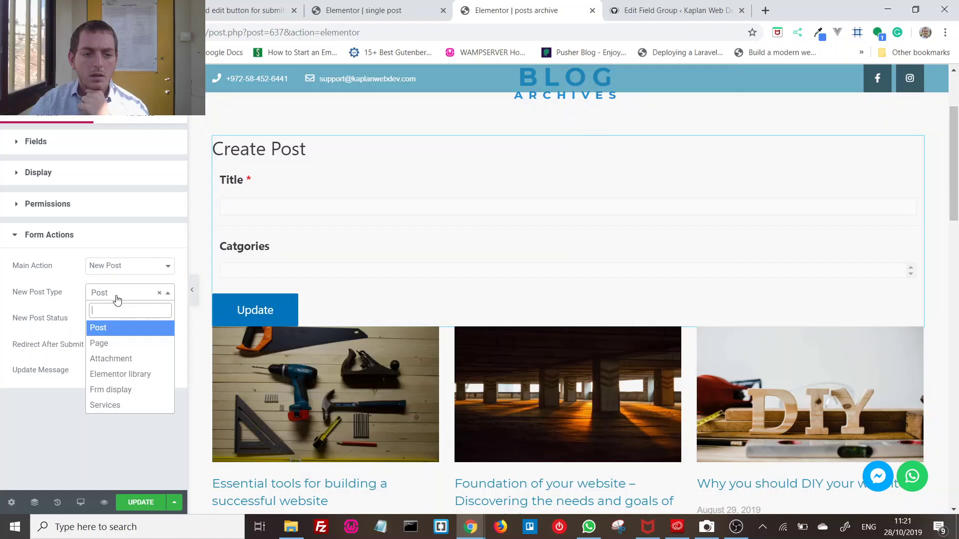
left_click(118, 300)
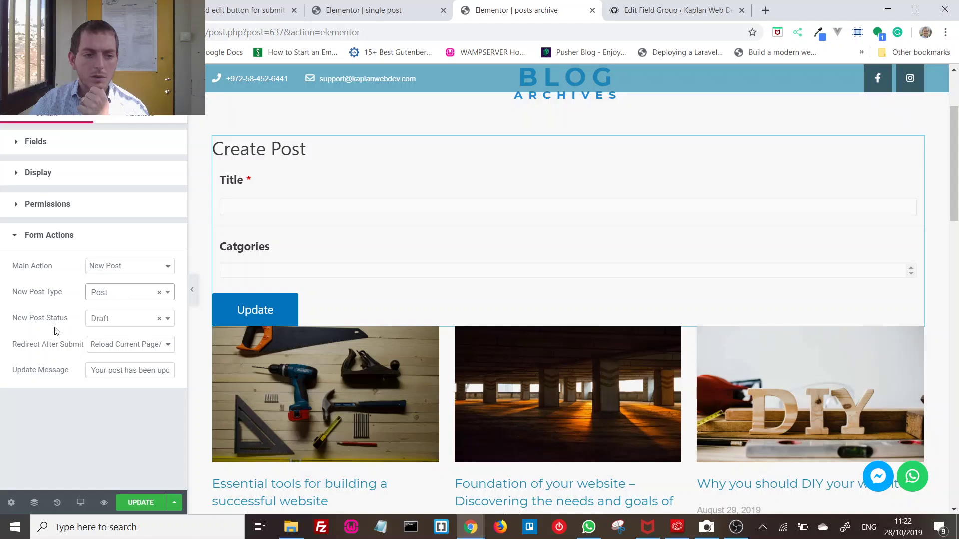
- Make new posts Published on submit and redirect to the Form Post Url
left_click(100, 319)
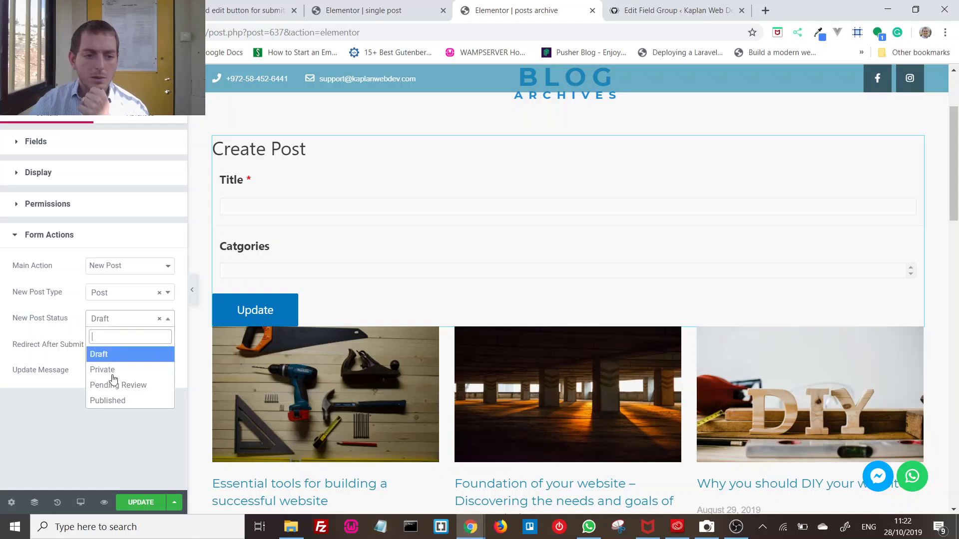
left_click(123, 401)
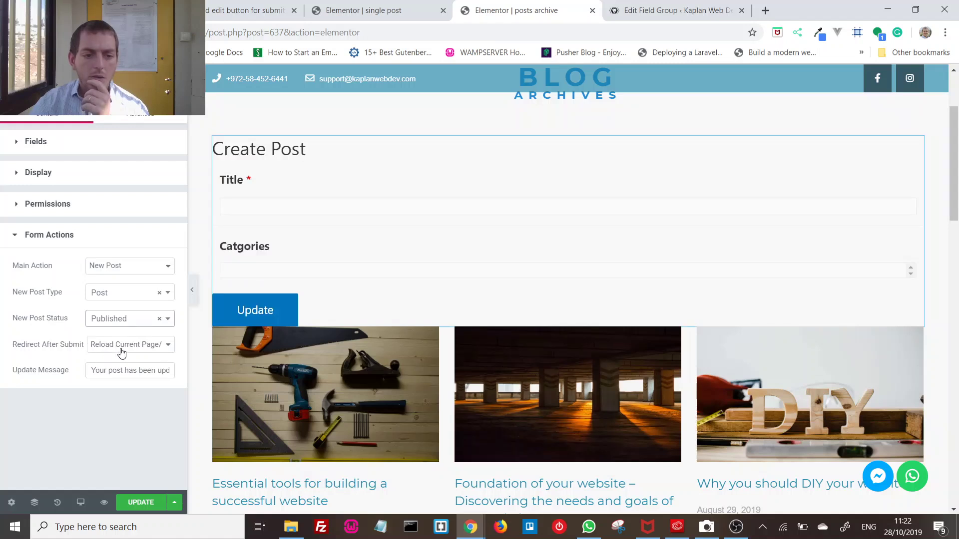
left_click(121, 353)
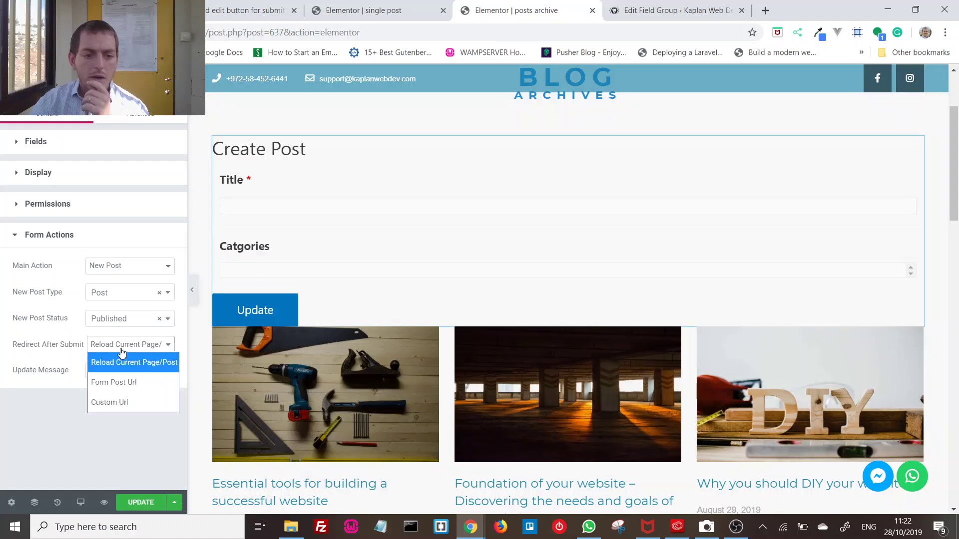
left_click(126, 383)
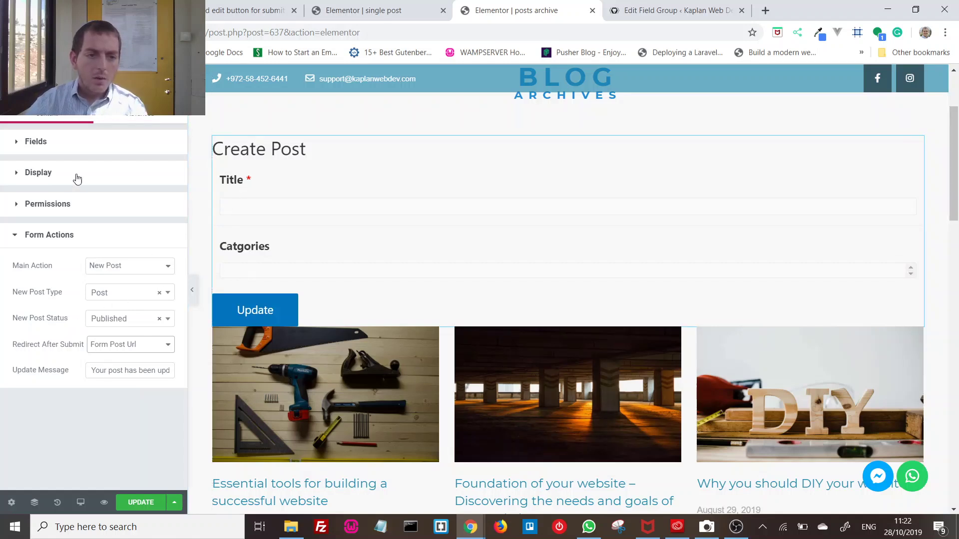
left_click(82, 144)
- Turn on Show Content Field and use the 'blog posts' field group for the form fields
left_click(160, 217)
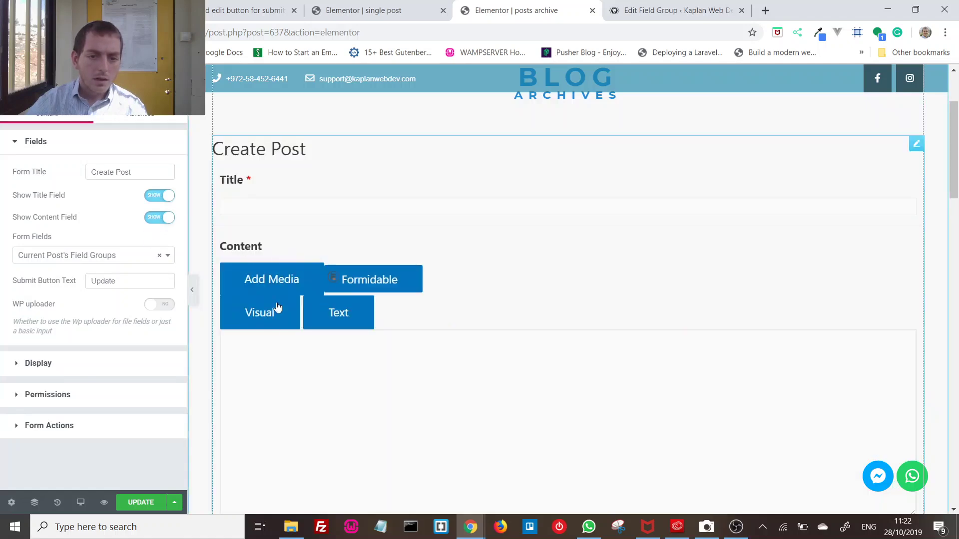
scroll(344, 370, "down", 2)
scroll(345, 394, "down", 4)
scroll(332, 387, "up", 6)
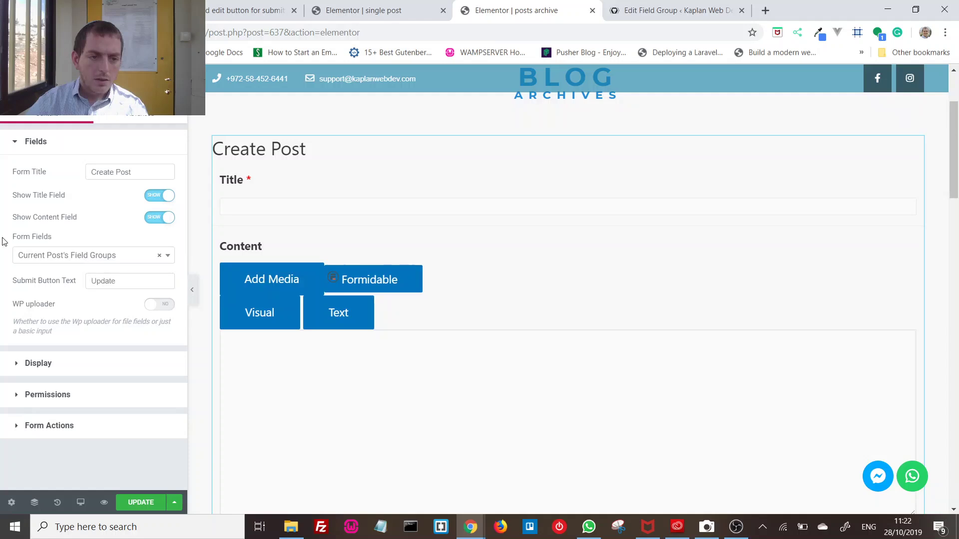
left_click(107, 255)
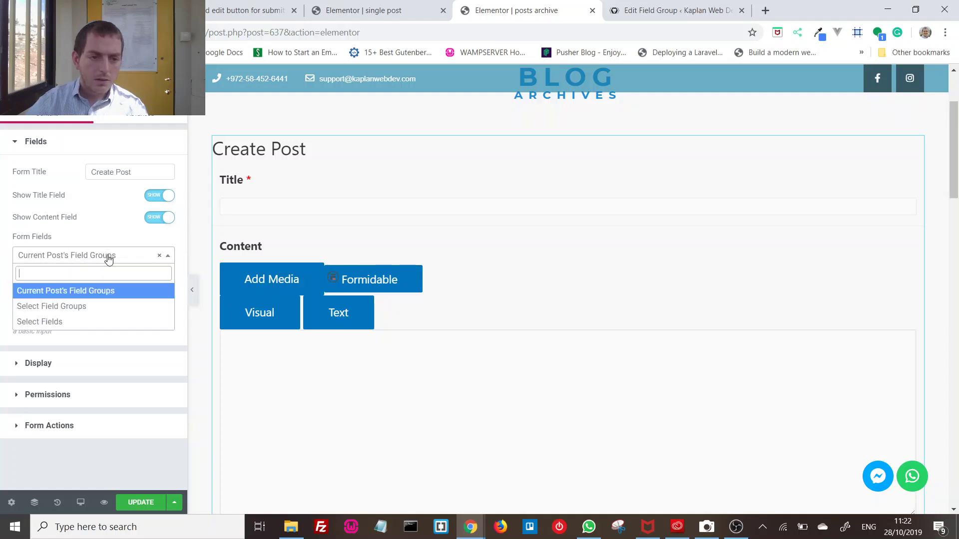
left_click(95, 306)
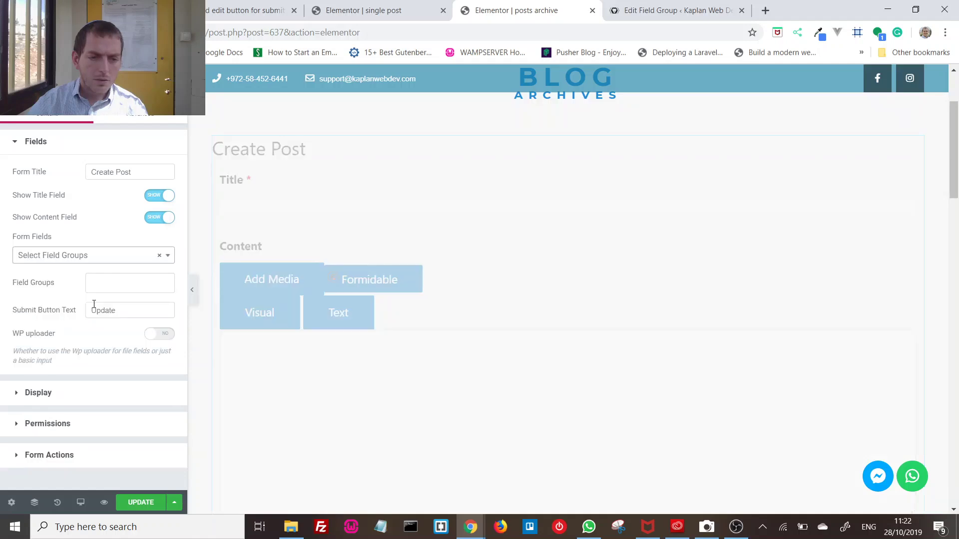
left_click(102, 277)
left_click(102, 300)
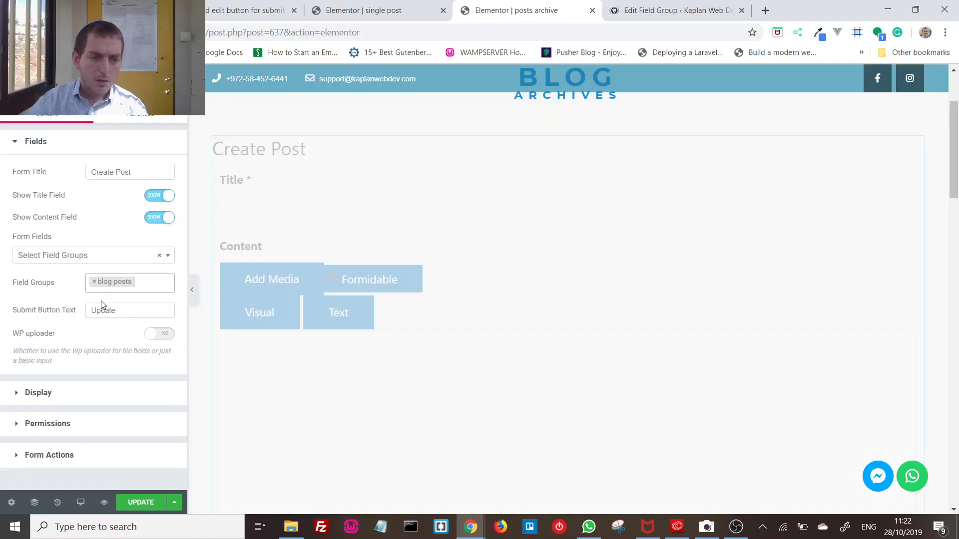
- Relabel the submit button 'Publish' and switch the WP uploader on
scroll(362, 333, "down", 1)
scroll(361, 334, "down", 3)
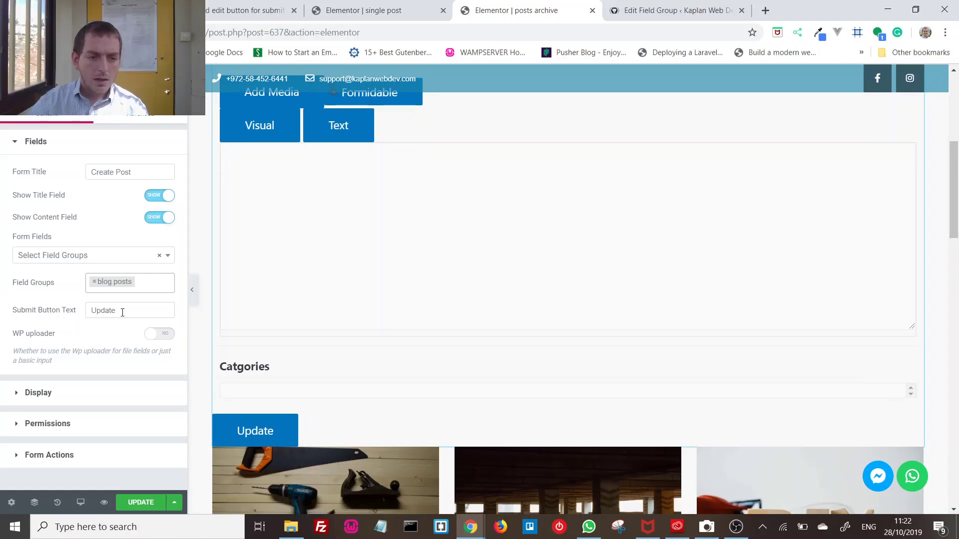
left_click_drag(123, 313, 54, 336)
type("P")
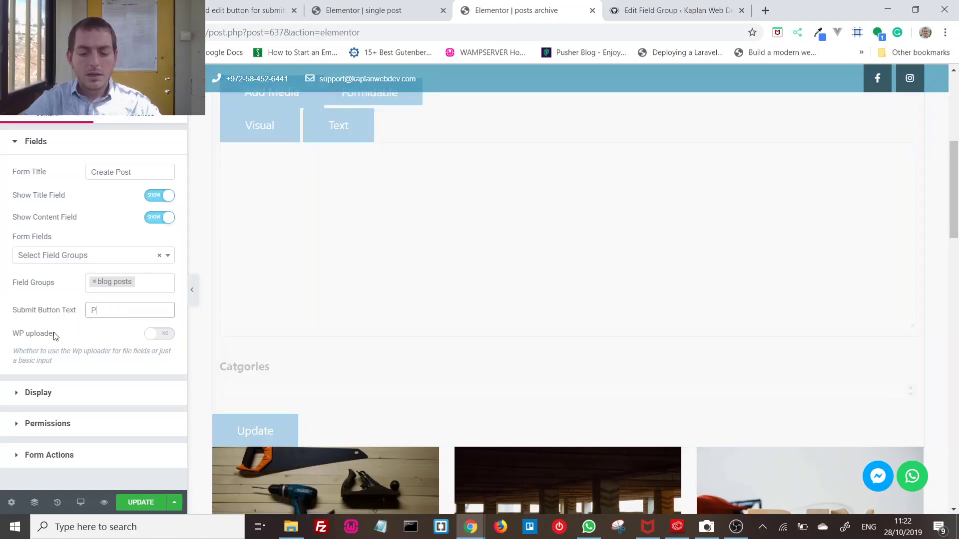
type("ublish")
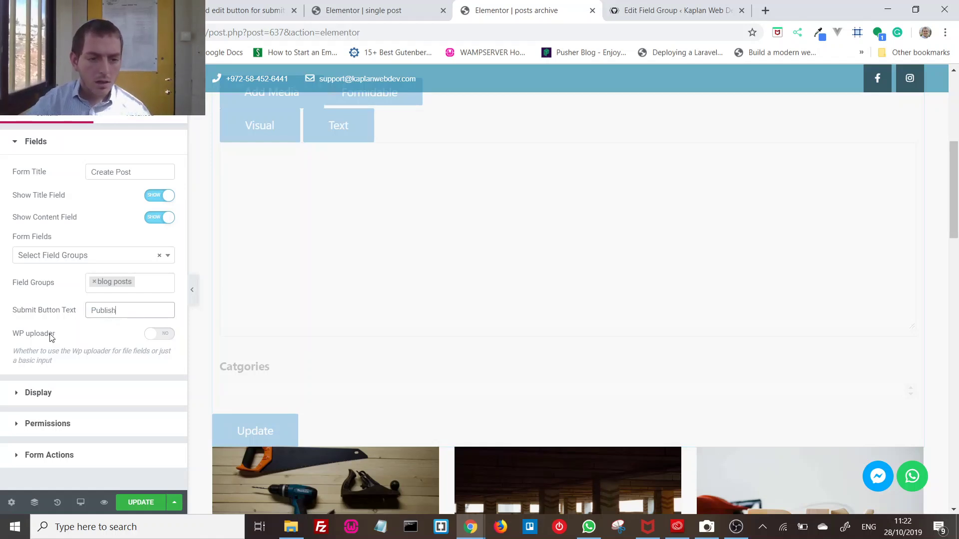
left_click(159, 333)
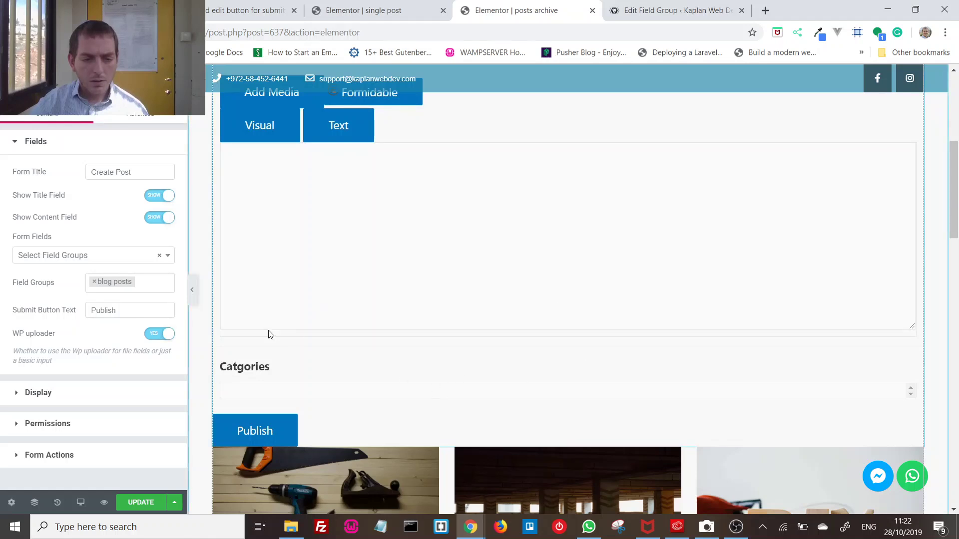
- Set Show in Modal to Yes and change the Modal Button Text to 'Write A Post'
left_click(74, 393)
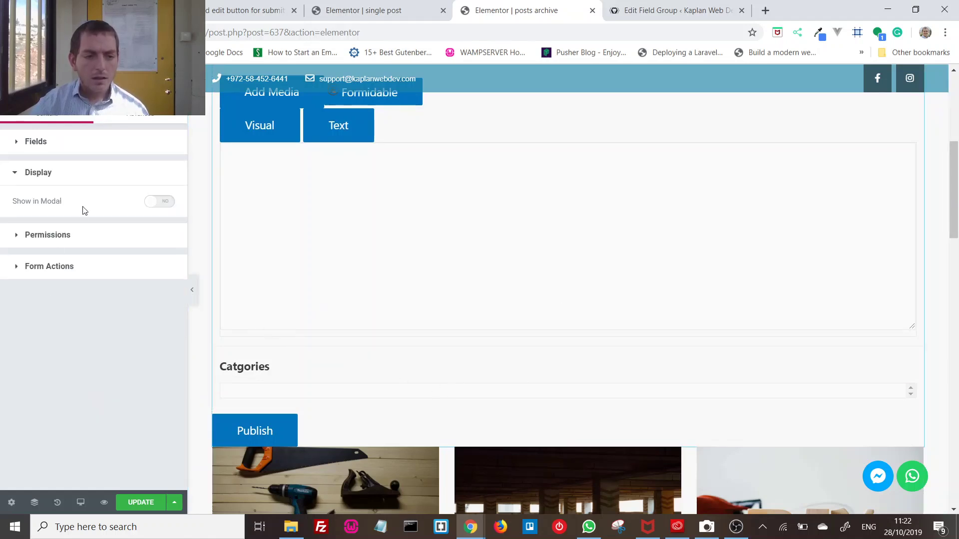
left_click(153, 210)
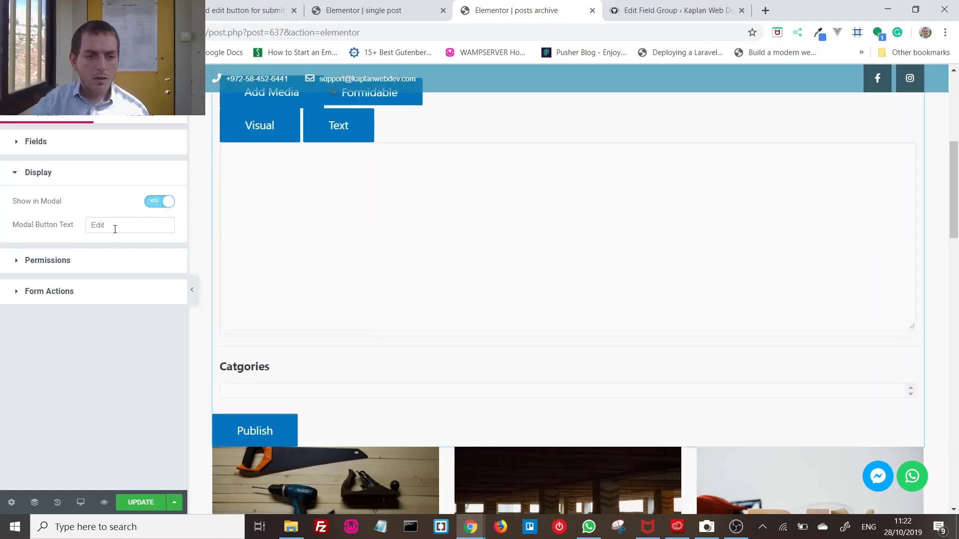
left_click_drag(114, 226, 58, 230)
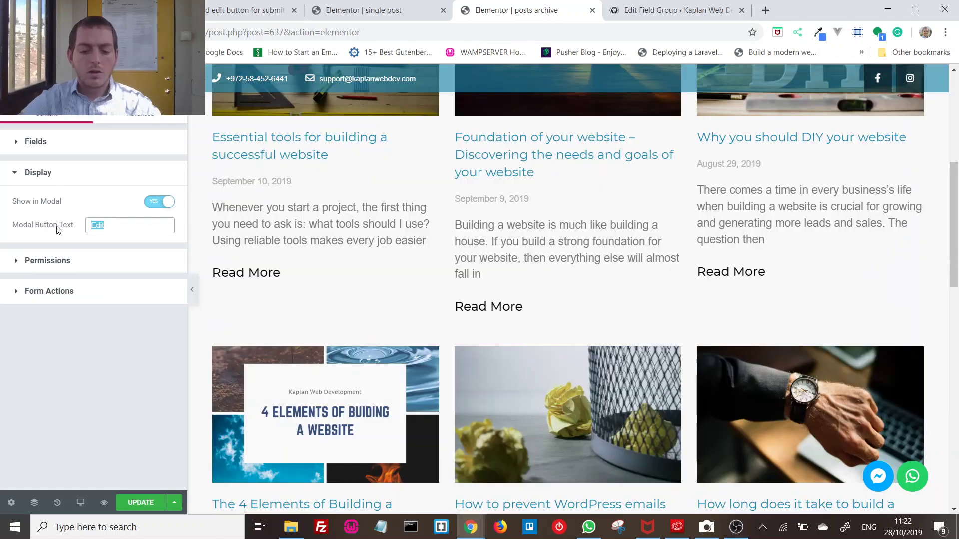
type("Cra")
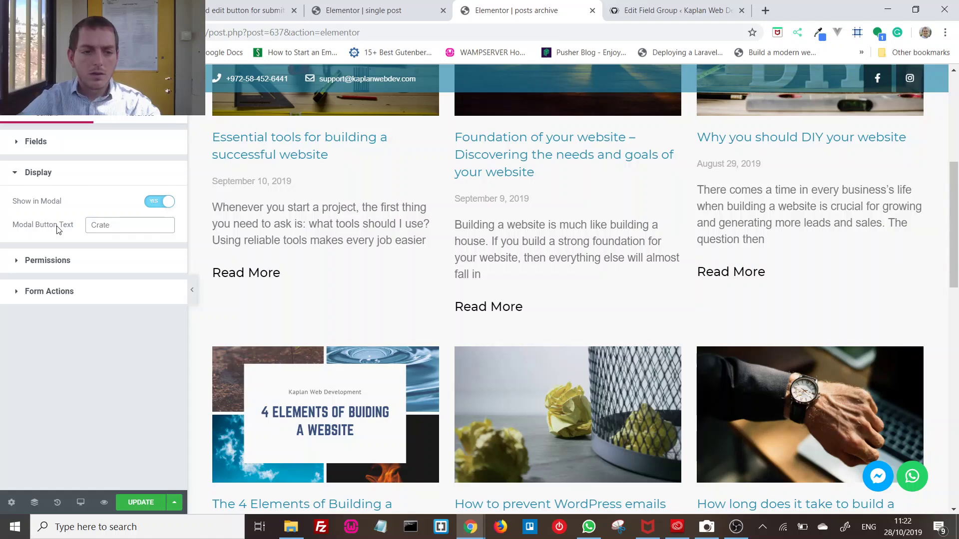
key("BackSpace")
type("eate")
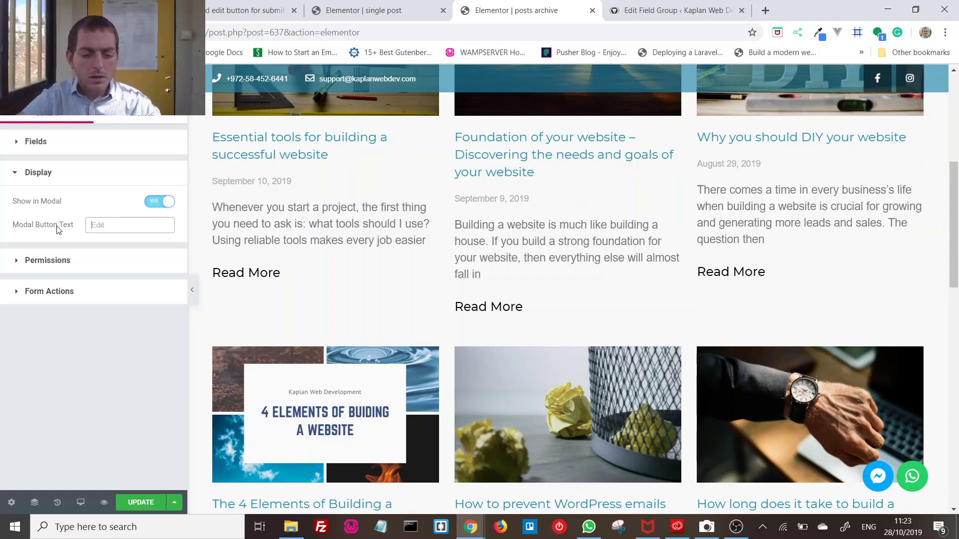
type("Write A")
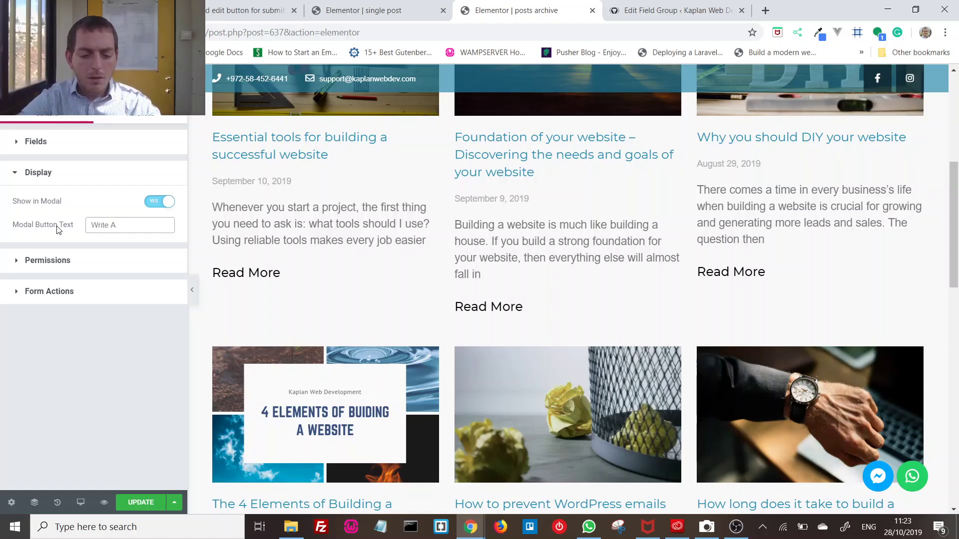
type(" Post")
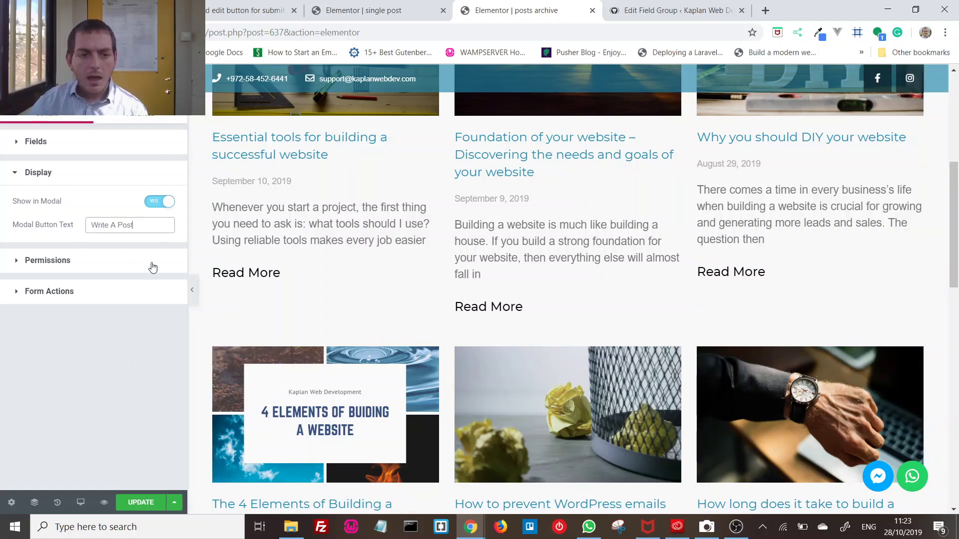
scroll(246, 339, "down", 3)
scroll(300, 331, "up", 10)
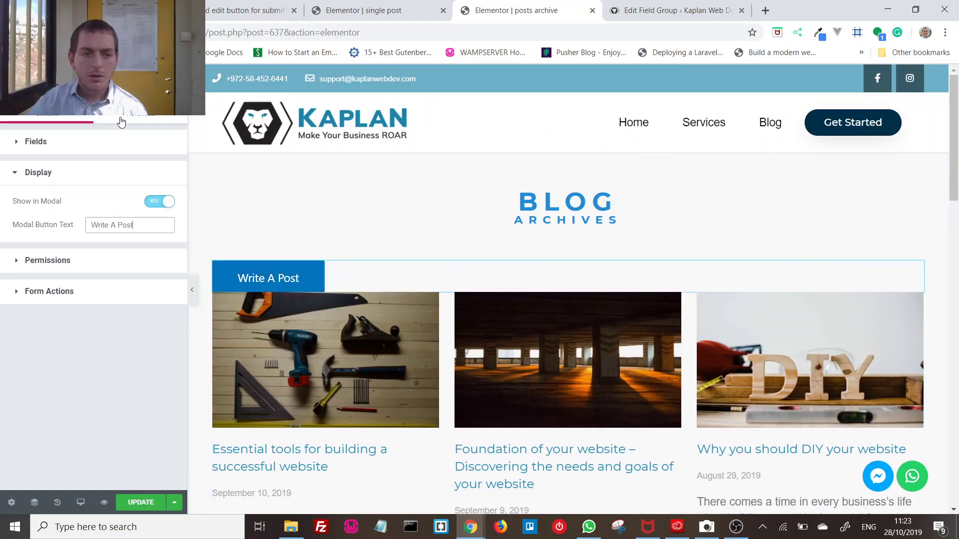
- Make the button's position Fixed, anchored bottom-right with a 15% horizontal offset
left_click(138, 116)
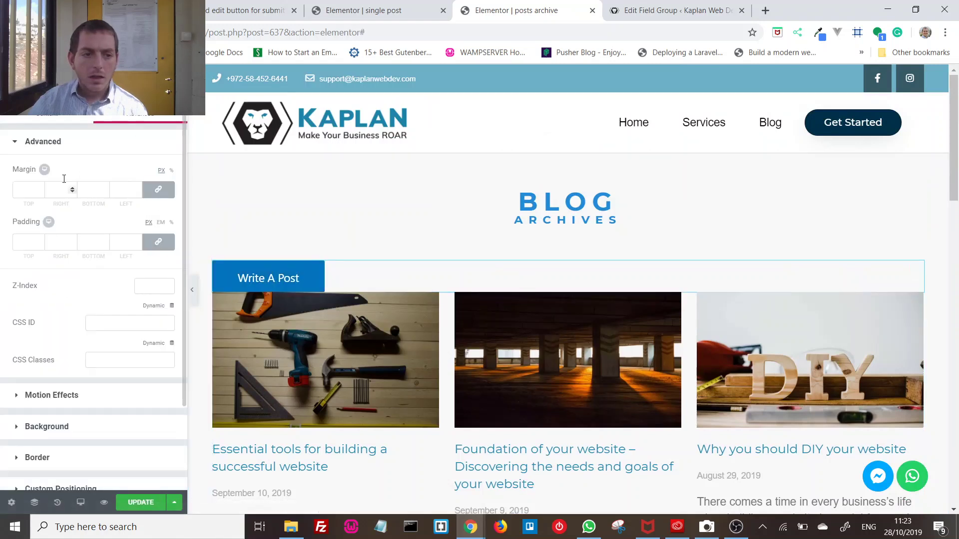
left_click(68, 144)
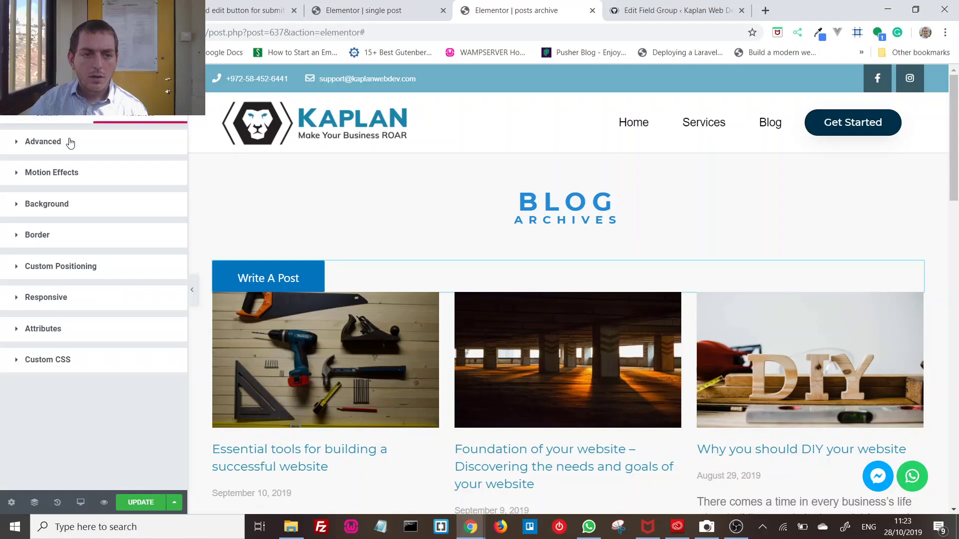
left_click(87, 267)
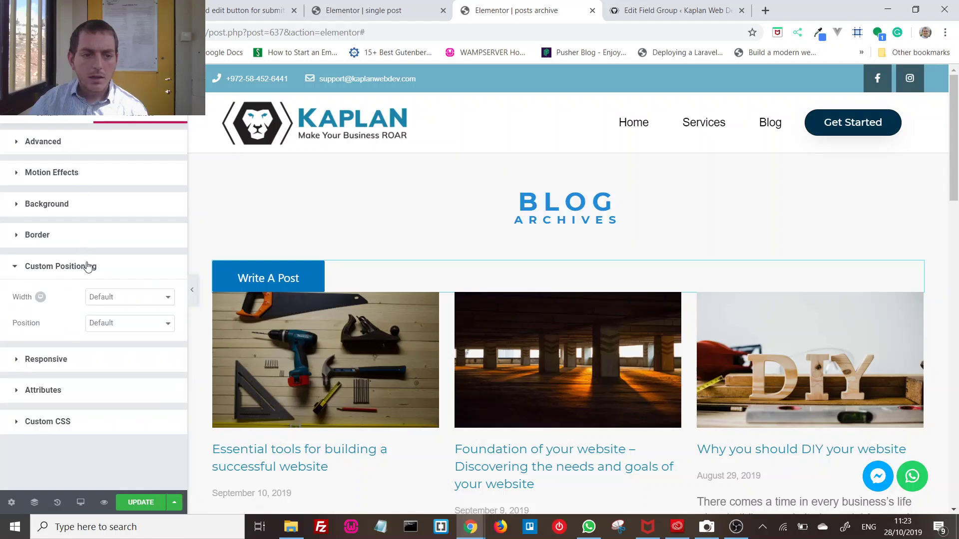
left_click(139, 324)
left_click(140, 379)
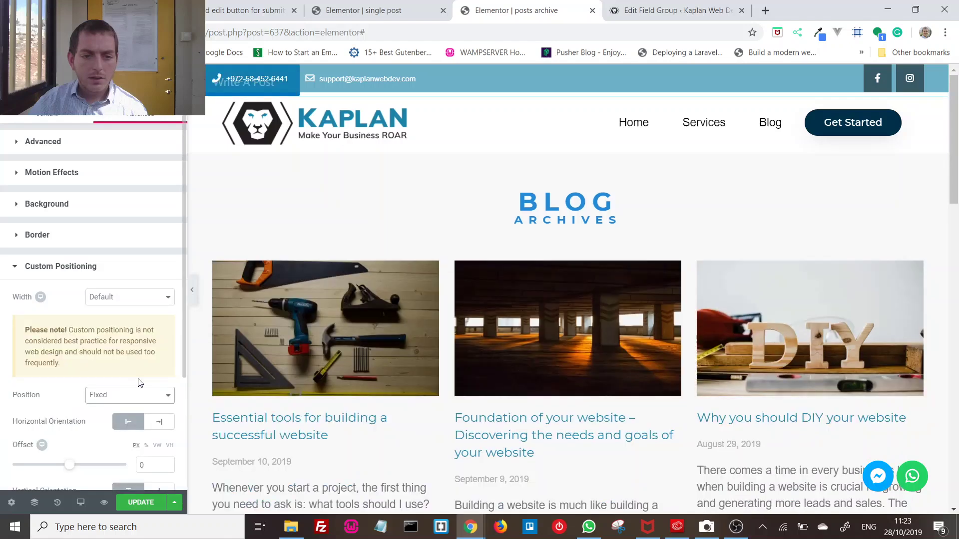
scroll(126, 352, "down", 2)
left_click(134, 220)
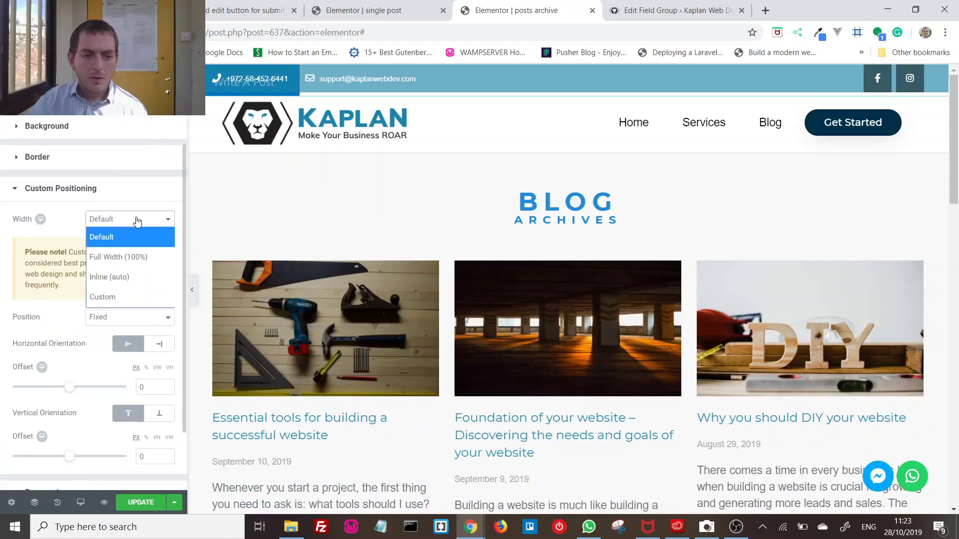
left_click(120, 276)
scroll(120, 296, "down", 2)
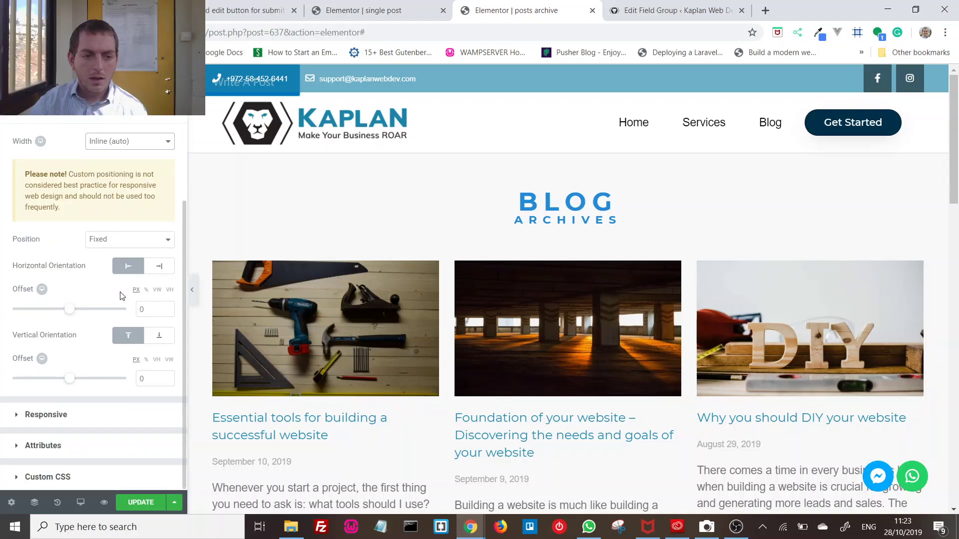
left_click(158, 266)
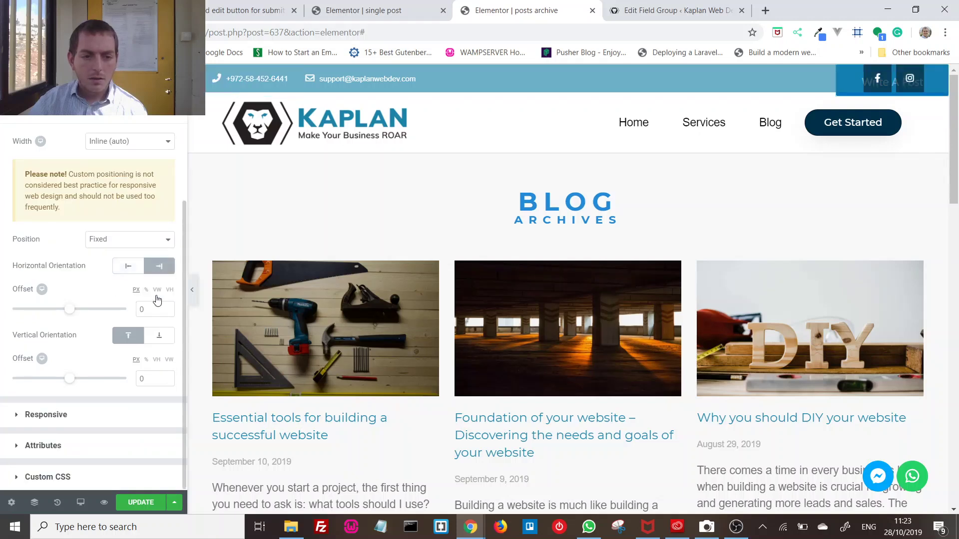
left_click(156, 339)
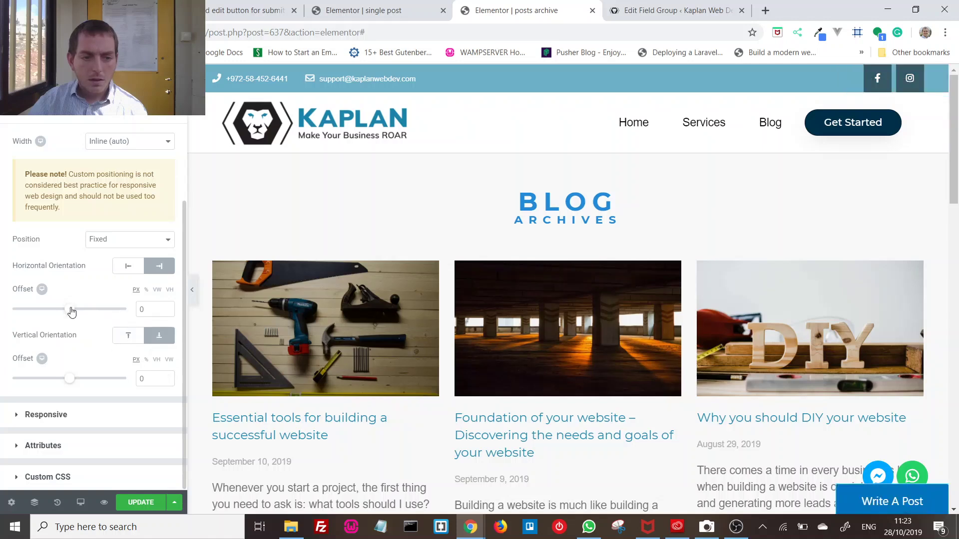
left_click(146, 290)
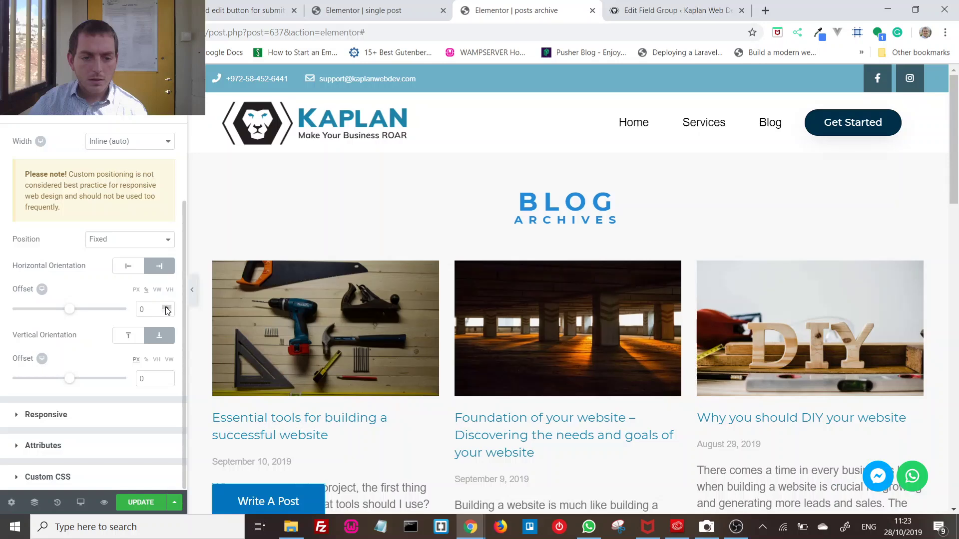
left_click_drag(168, 309, 167, 310)
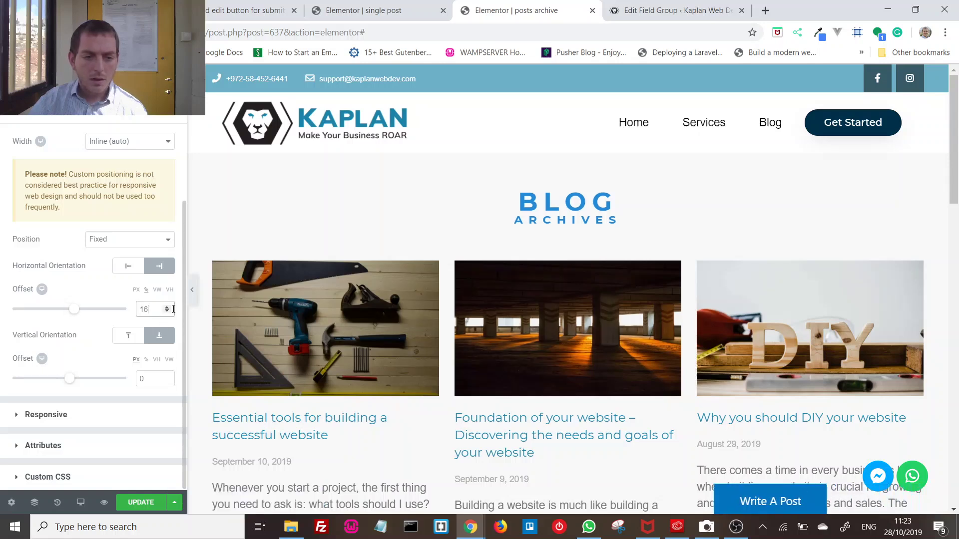
left_click(167, 312)
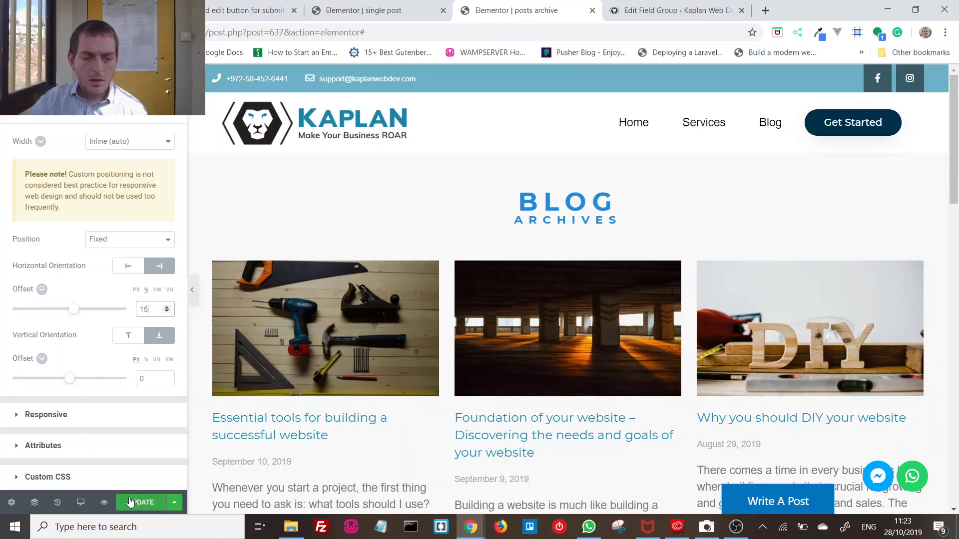
- Set the widget Width to Inline (auto) and save the archive template
left_click(145, 141)
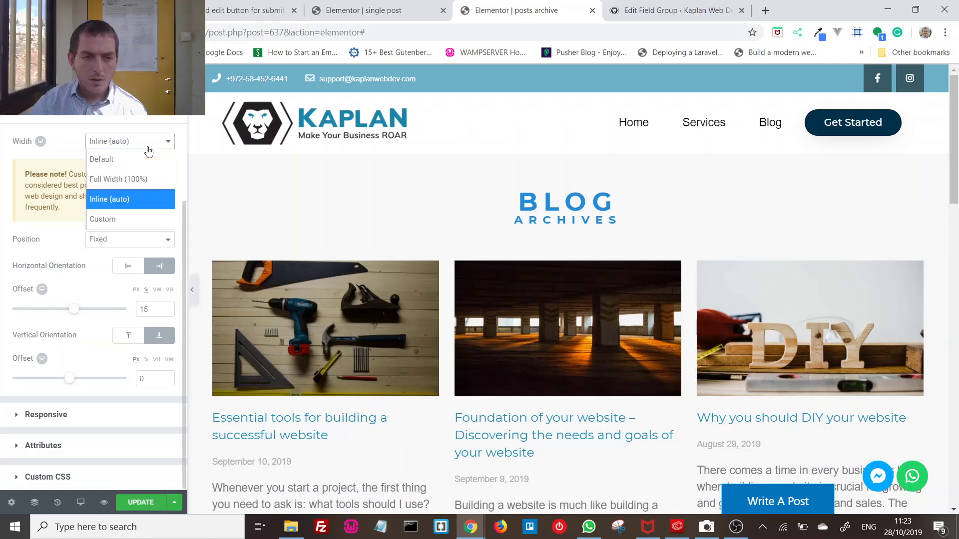
left_click(150, 157)
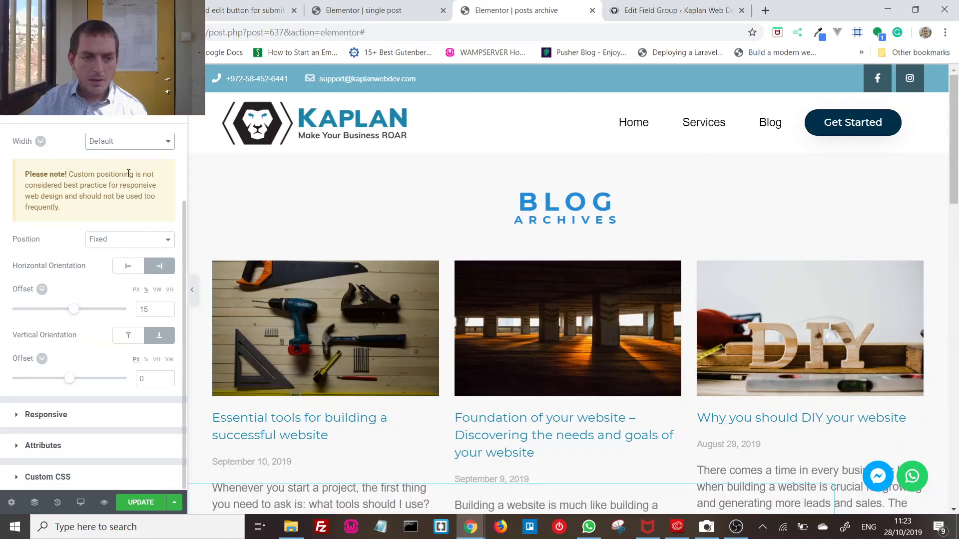
left_click(122, 143)
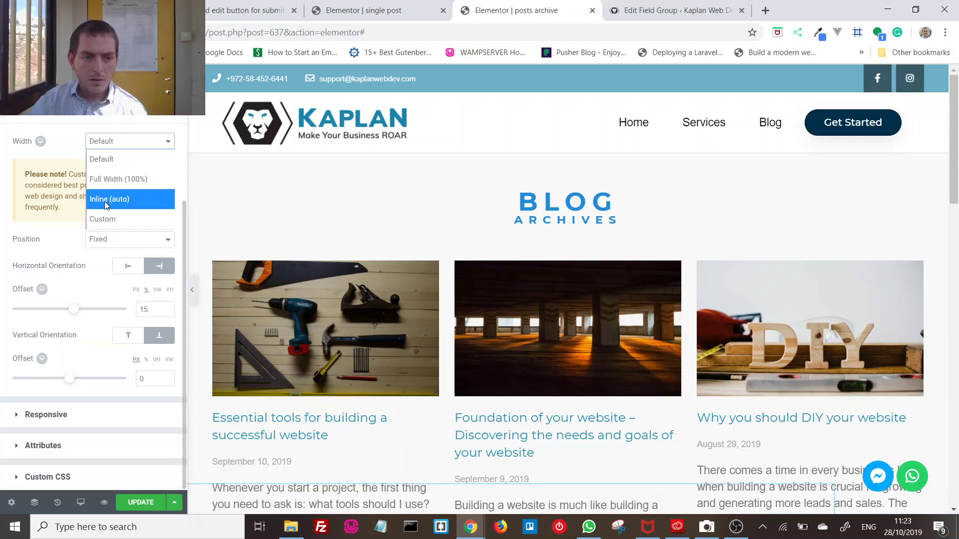
left_click(107, 200)
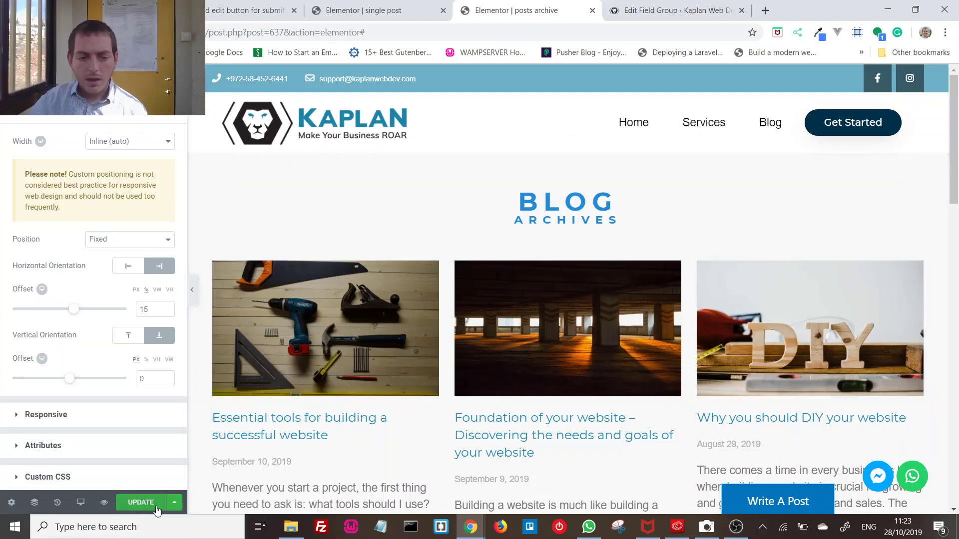
left_click(141, 503)
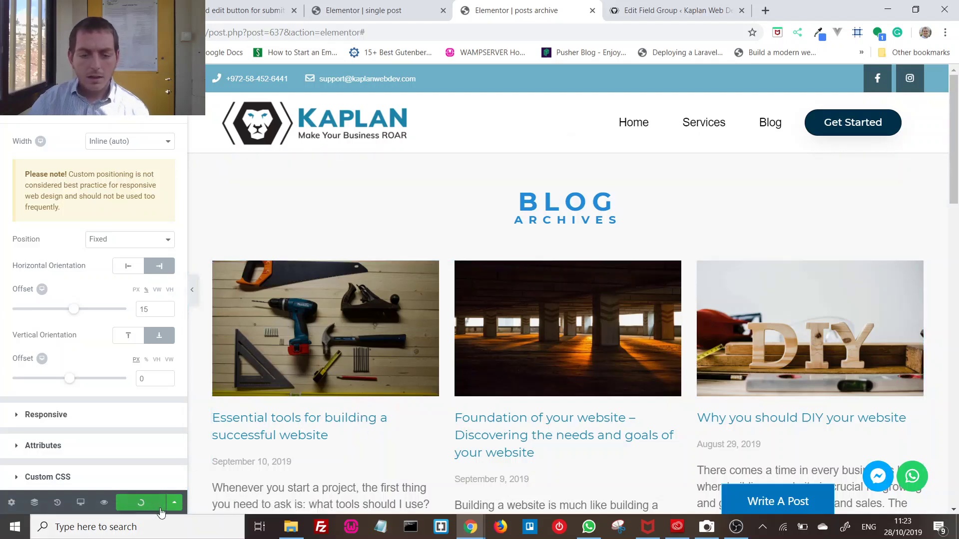
left_click(398, 9)
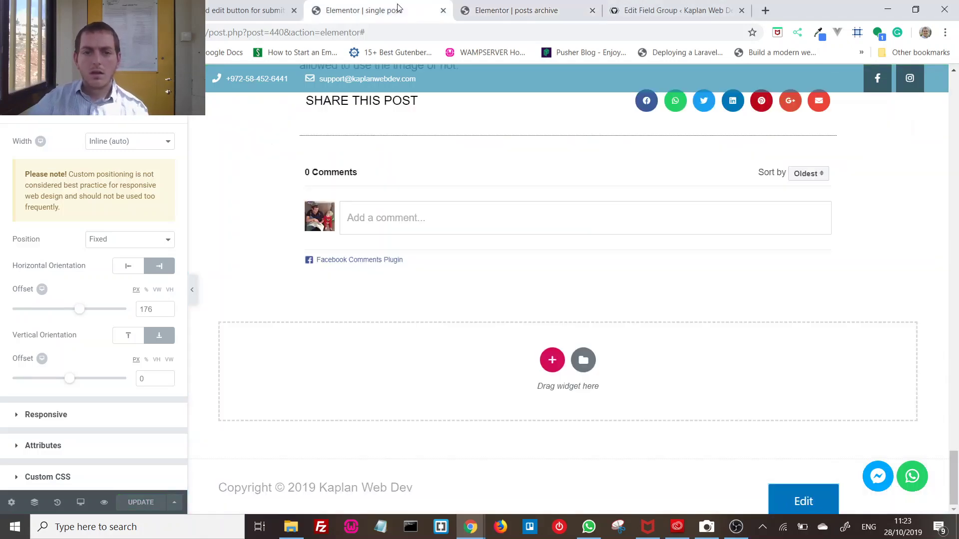
left_click(475, 15)
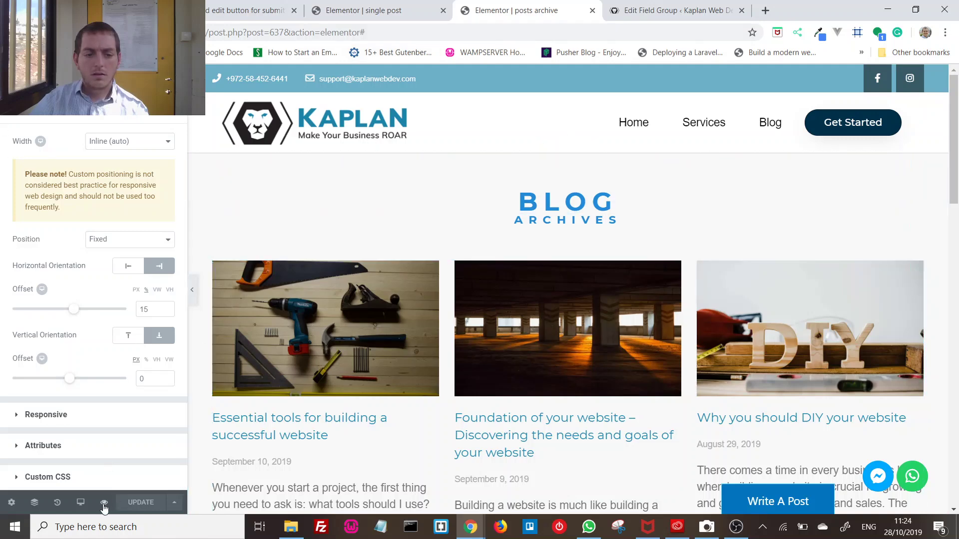
- Preview the template and load the blog page to see the fixed Write A Post button
mouse_move(104, 506)
left_click(138, 485)
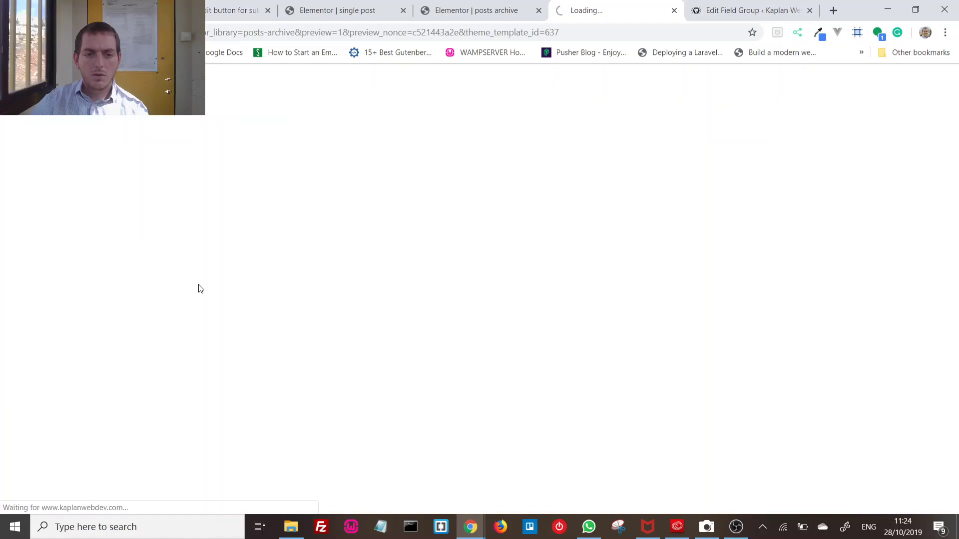
left_click_drag(150, 32, 796, 101)
type("bl")
key("Return")
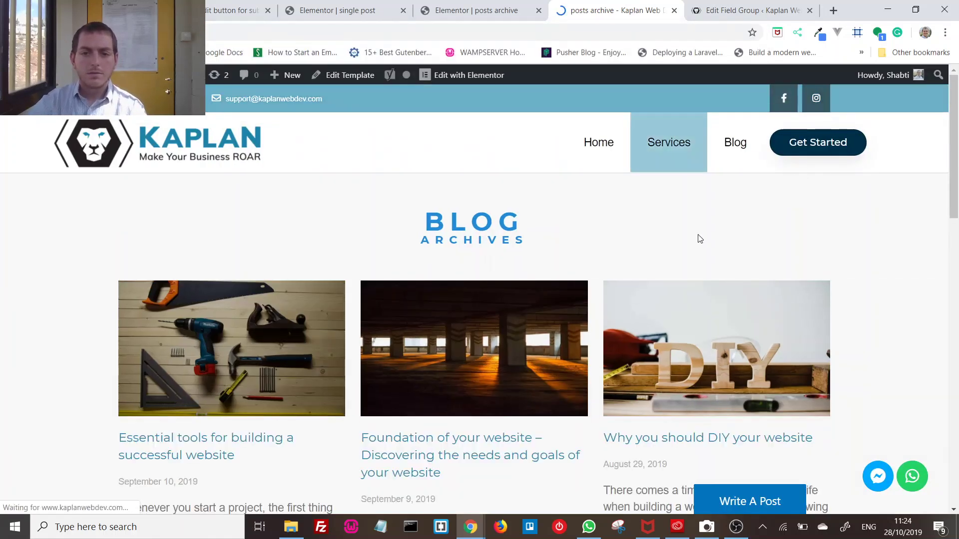
scroll(653, 238, "down", 4)
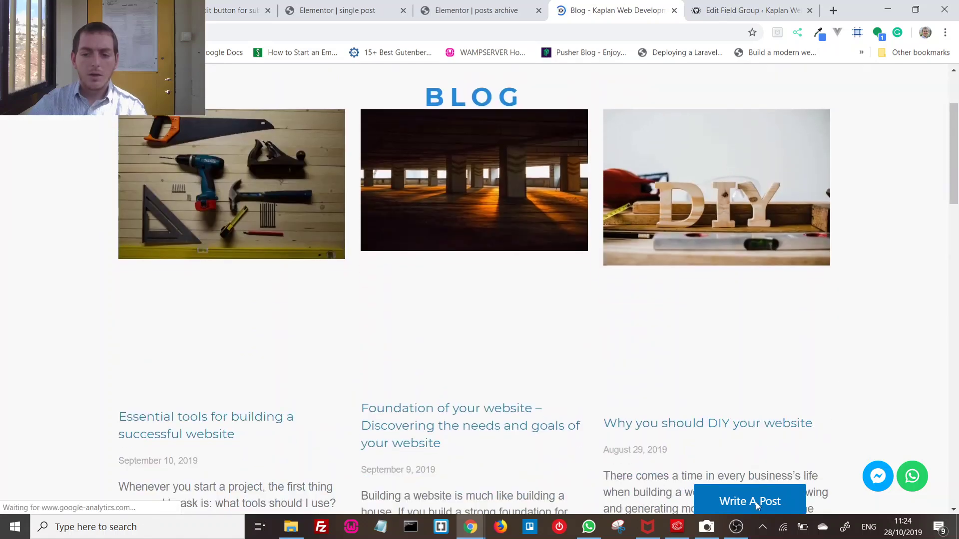
- Open the Write A Post form and enter the title 'My new post'
left_click(756, 506)
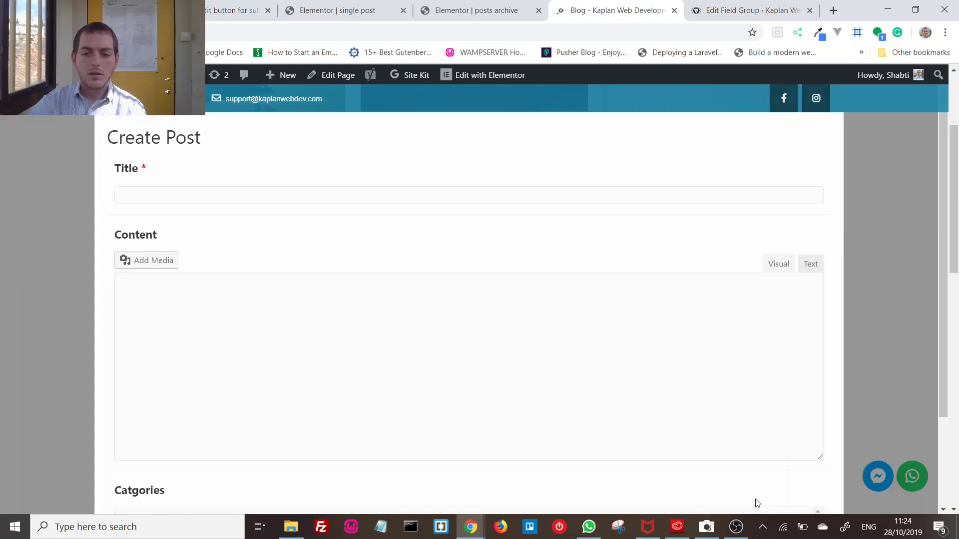
left_click(177, 200)
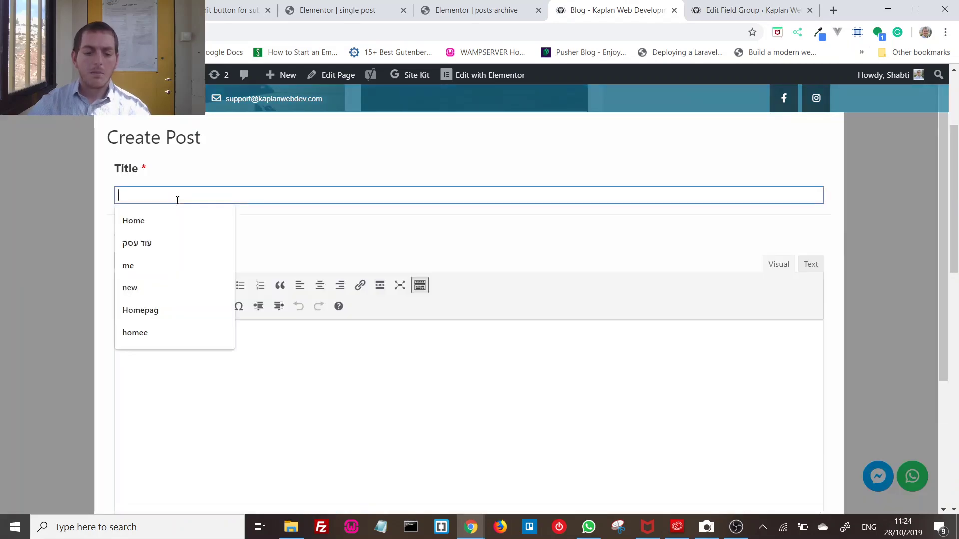
type("My new ")
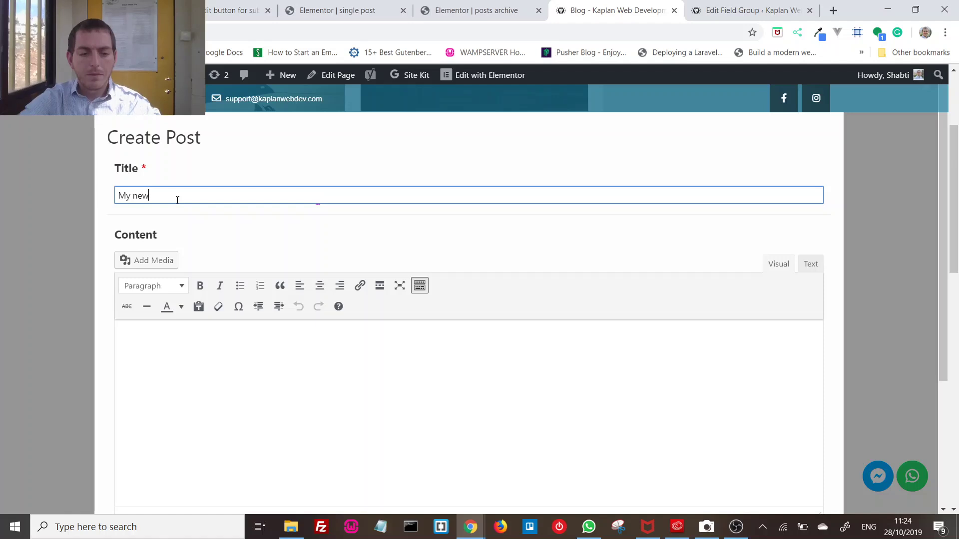
type("post")
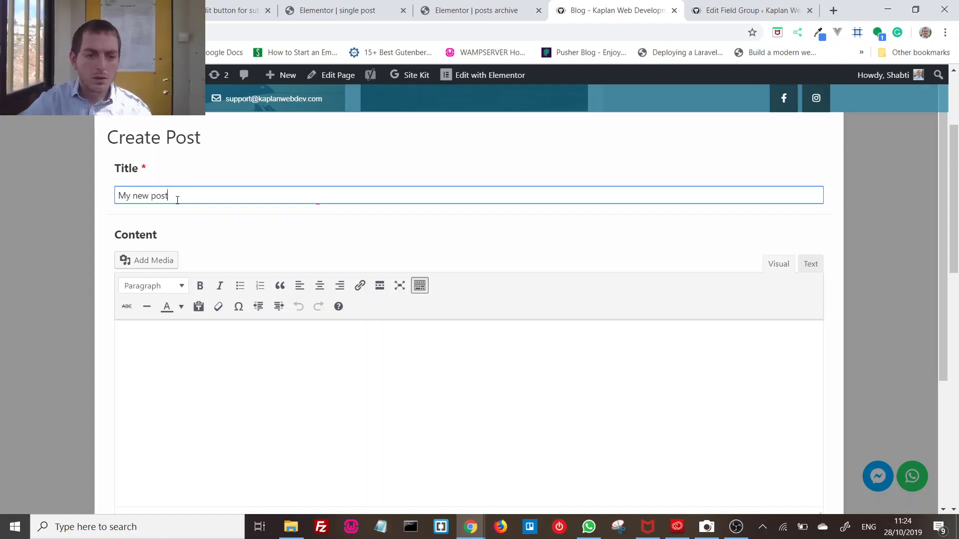
left_click(174, 349)
scroll(261, 306, "down", 3)
scroll(261, 306, "up", 1)
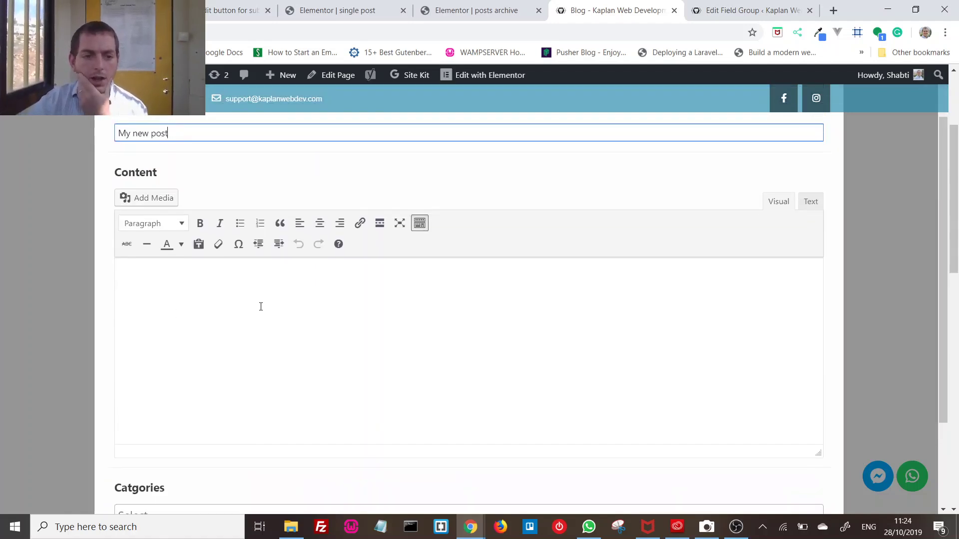
- Add 'Hello World' as content, choose the Elementor Tips category, and publish
left_click(256, 317)
type("He")
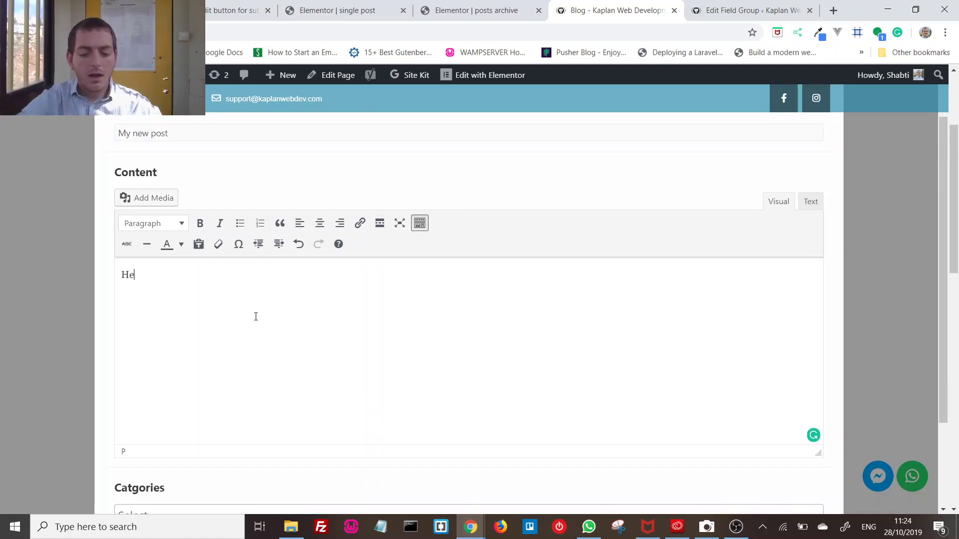
type("llo Wo")
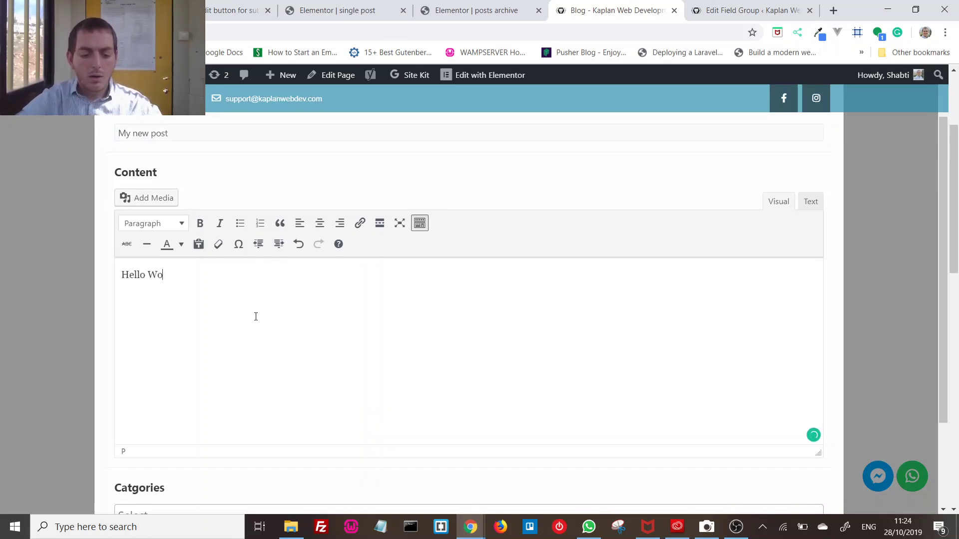
type("rld")
scroll(254, 349, "down", 2)
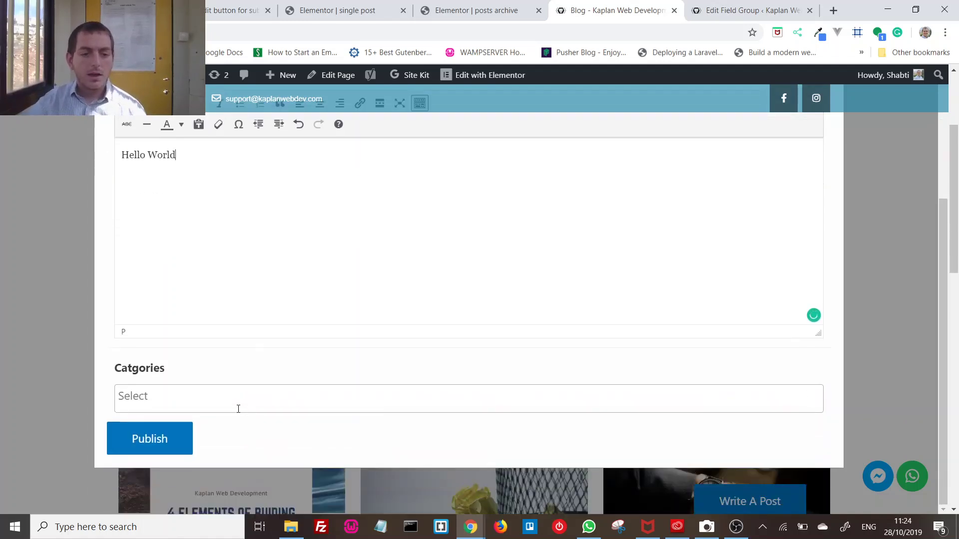
left_click(239, 409)
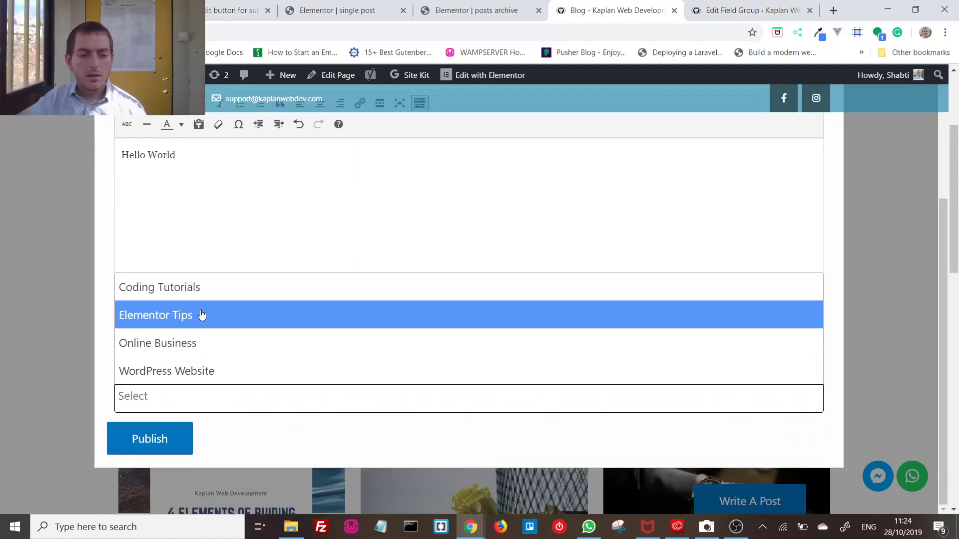
left_click(203, 315)
left_click(171, 458)
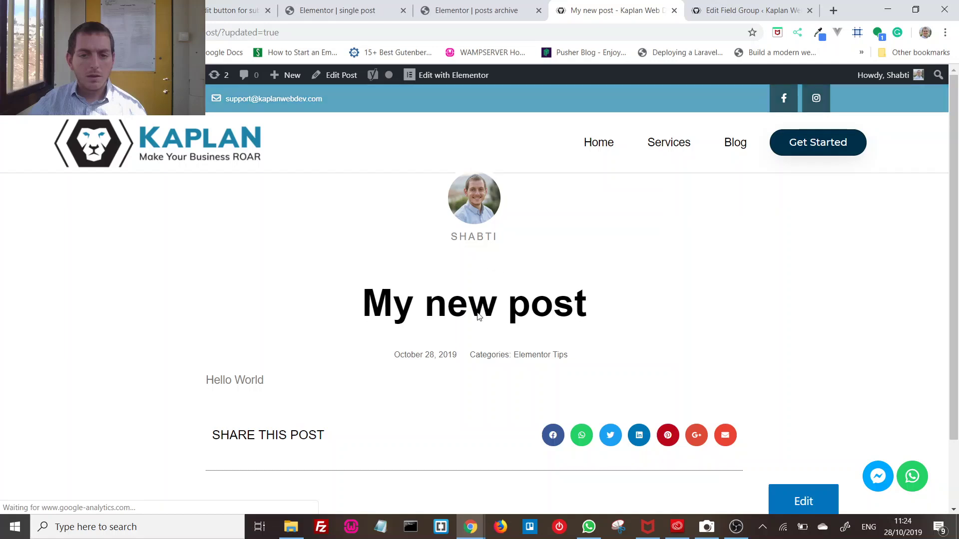
- Review the published post, then return to the Blog archive to find 'My new post' listed first
scroll(574, 249, "down", 2)
scroll(541, 260, "up", 2)
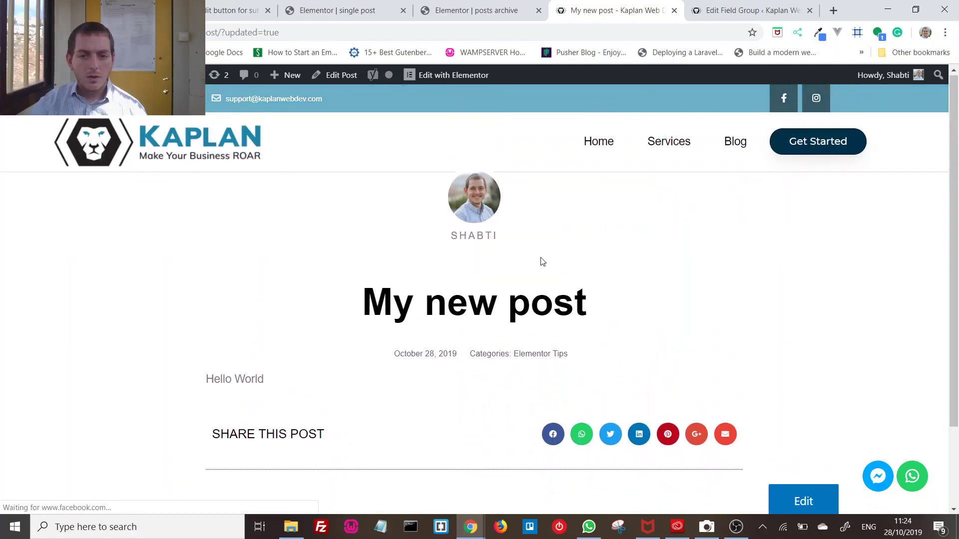
scroll(542, 259, "down", 2)
scroll(515, 237, "up", 2)
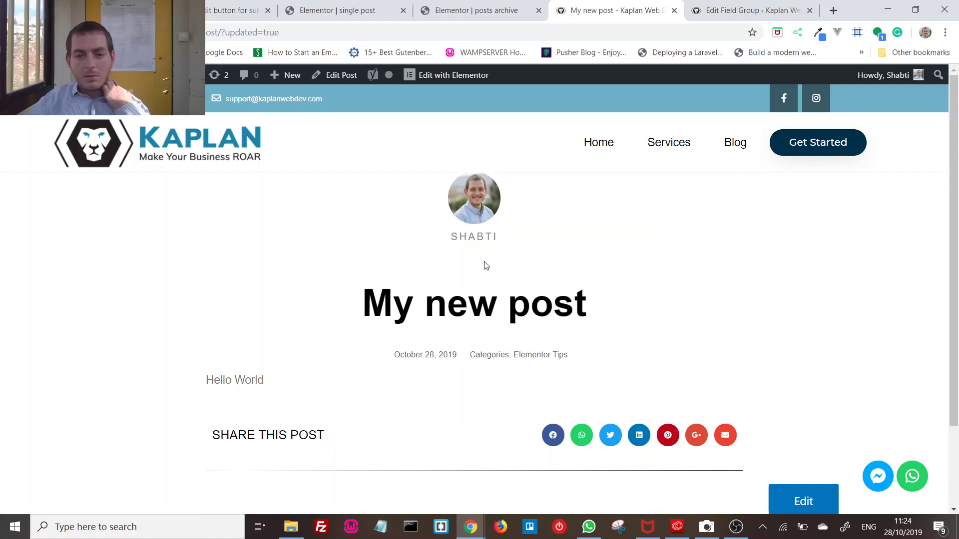
left_click(732, 144)
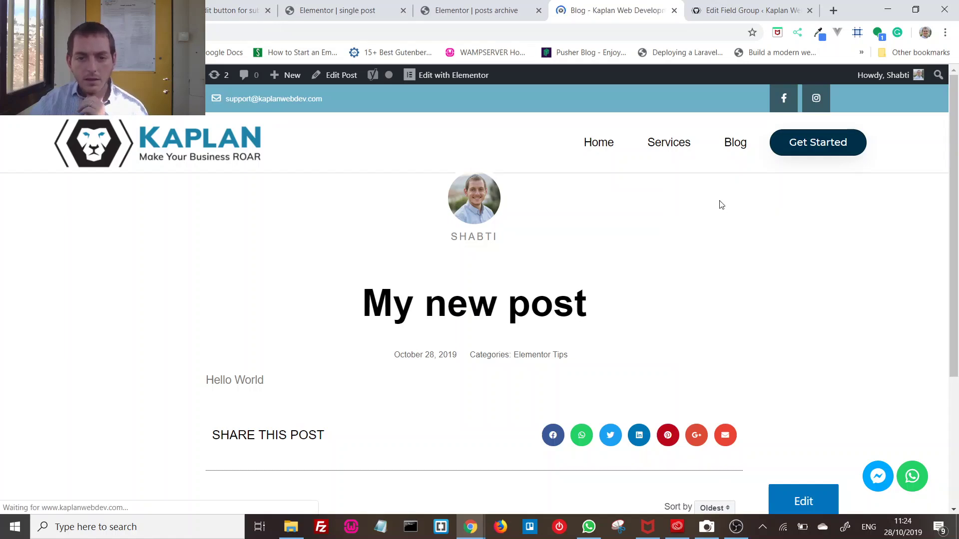
scroll(713, 227, "down", 1)
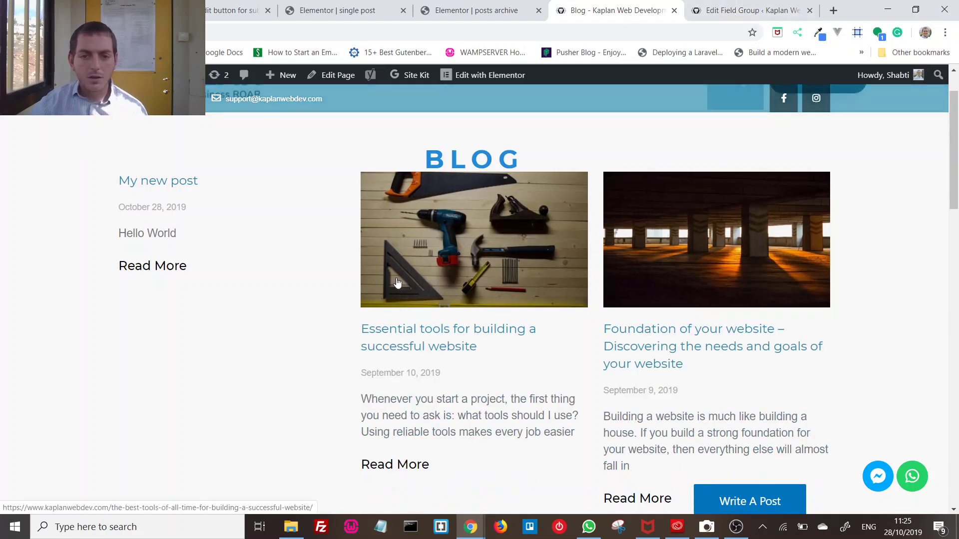
- Add a new Image-type field to the blog posts field group
left_click(757, 10)
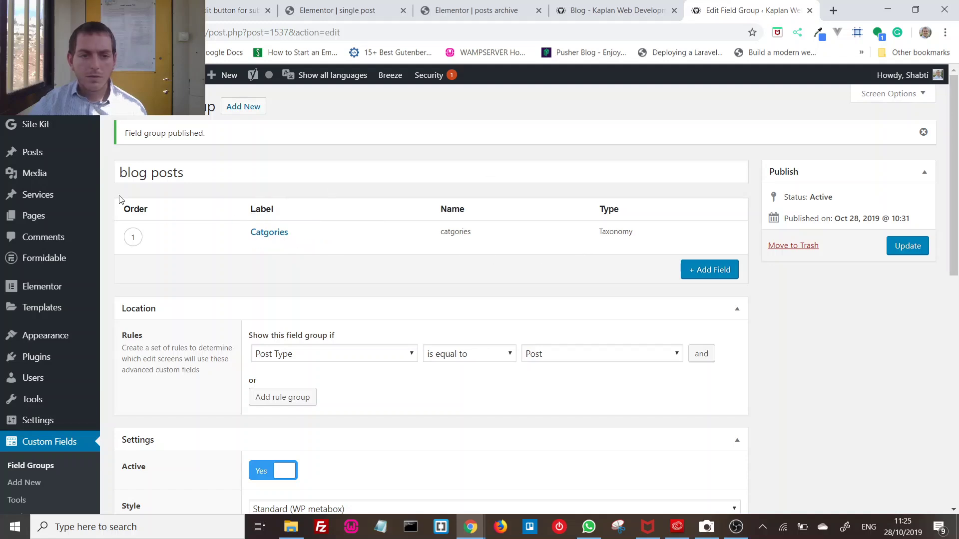
left_click(703, 270)
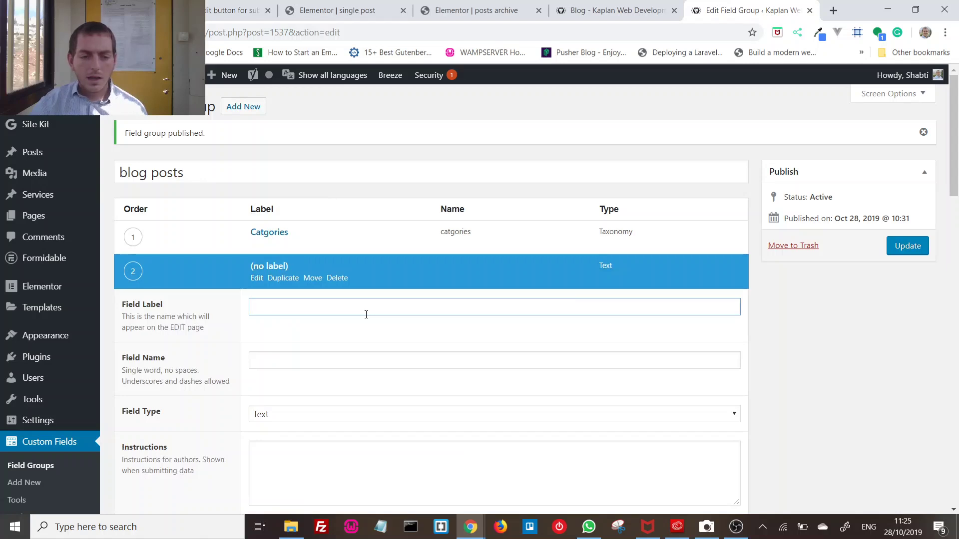
left_click(341, 413)
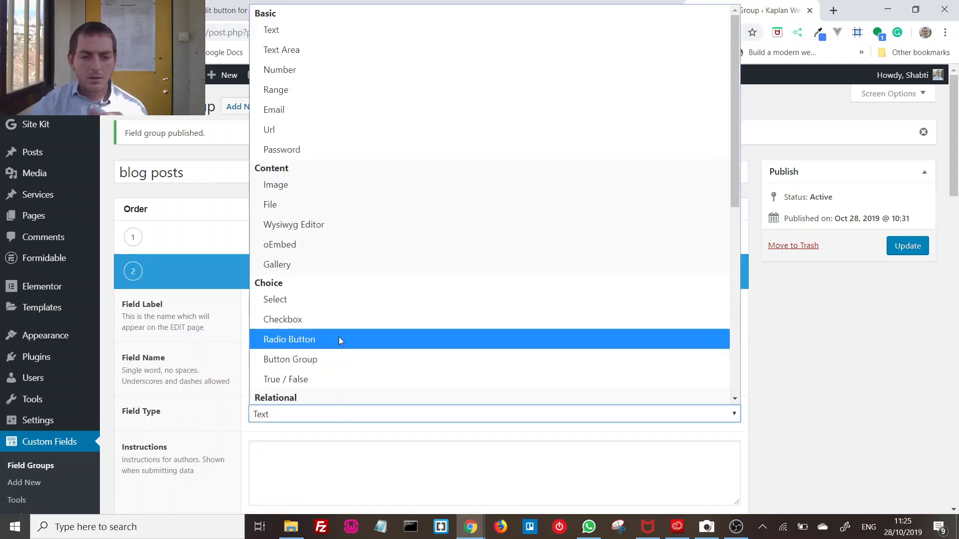
scroll(338, 333, "down", 3)
scroll(337, 322, "down", 6)
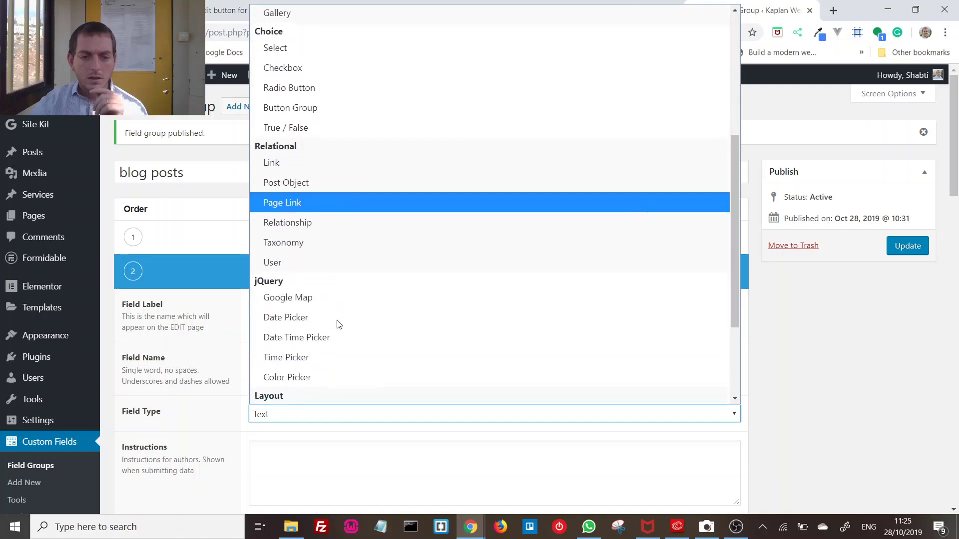
scroll(338, 320, "up", 9)
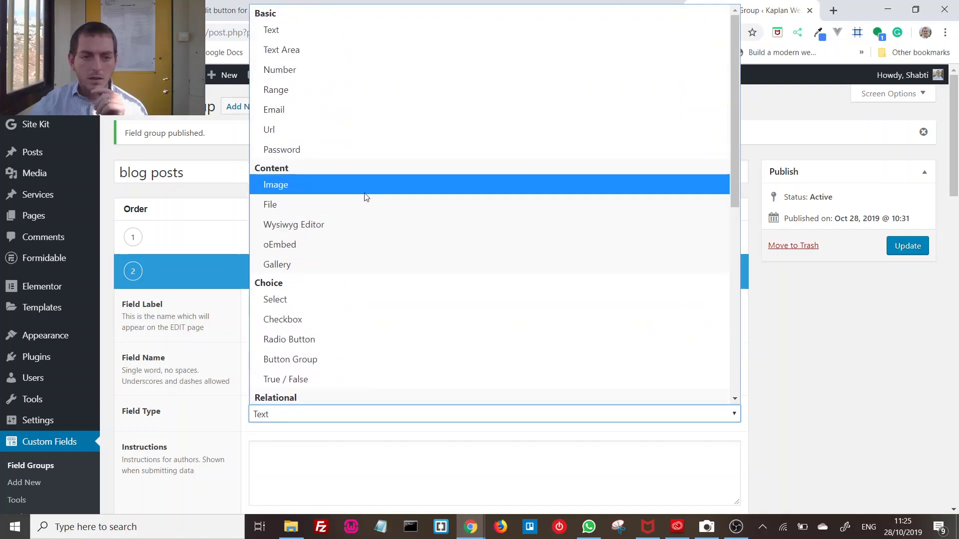
left_click(367, 190)
- Label the new field 'Featured Image' and give it the field name _thumbnail_id
left_click(331, 306)
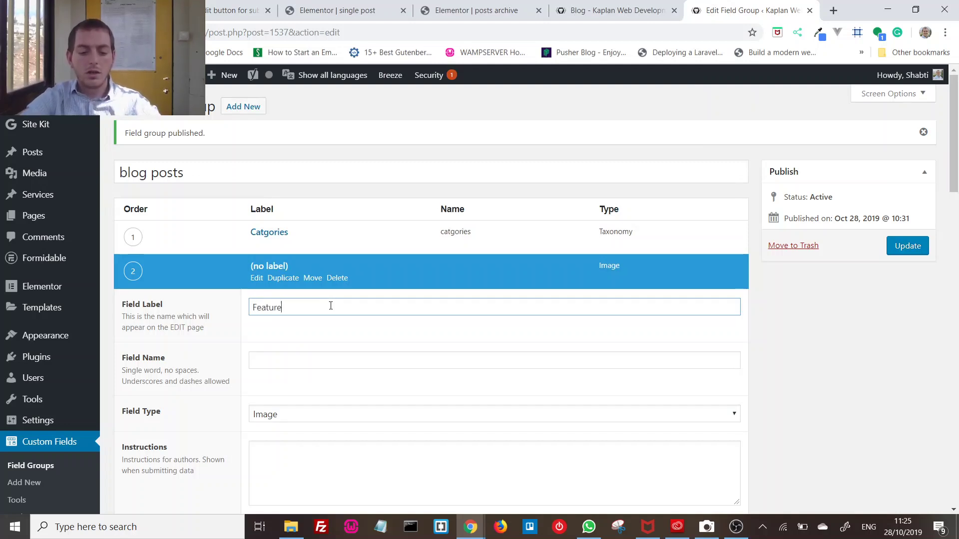
type("Featured Image")
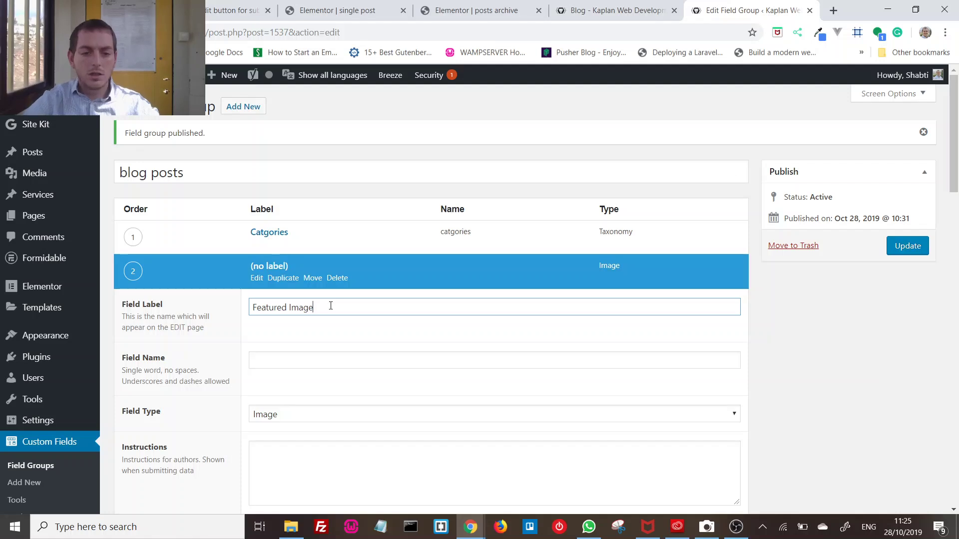
left_click(319, 365)
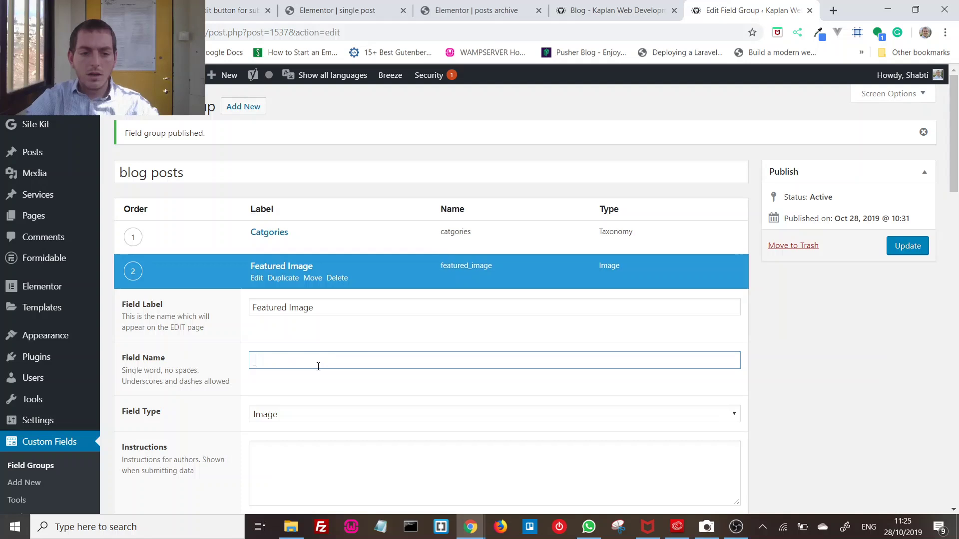
type("_thumbnail_id")
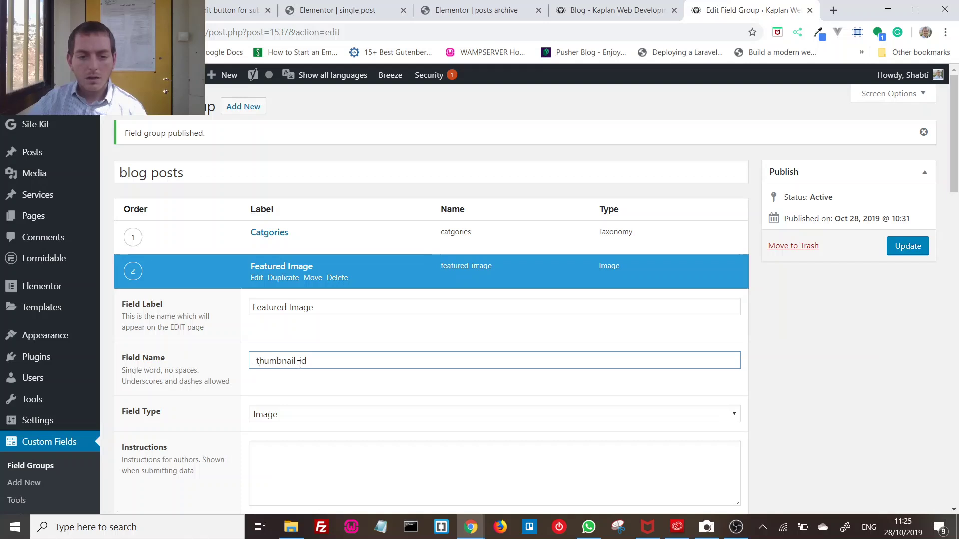
- Drag Featured Image above Categories to make it first, then update the field group
scroll(305, 369, "down", 3)
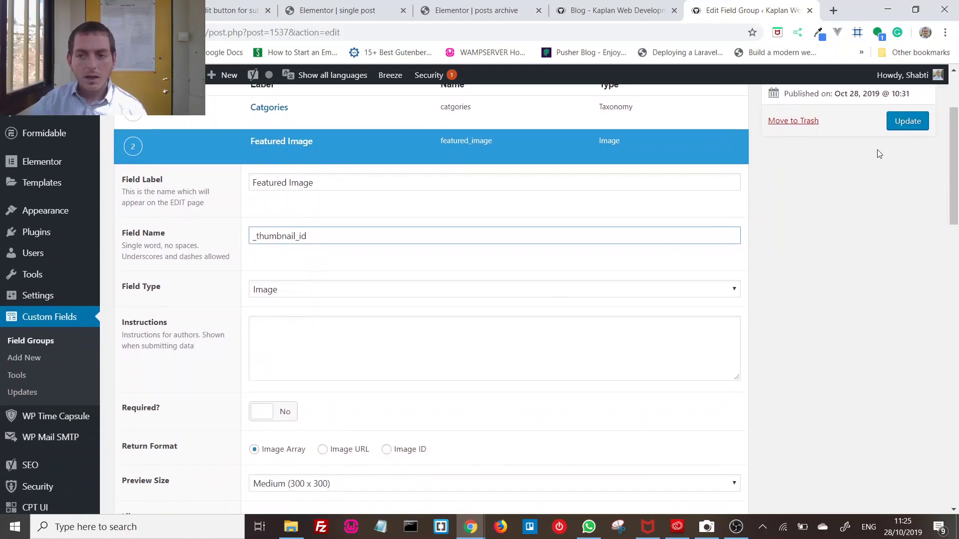
scroll(710, 201, "up", 3)
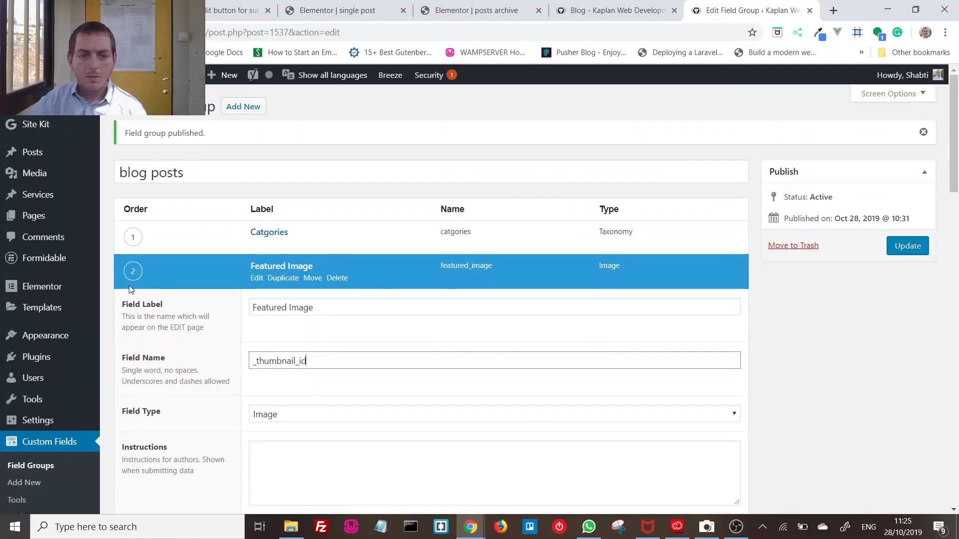
left_click_drag(132, 272, 141, 235)
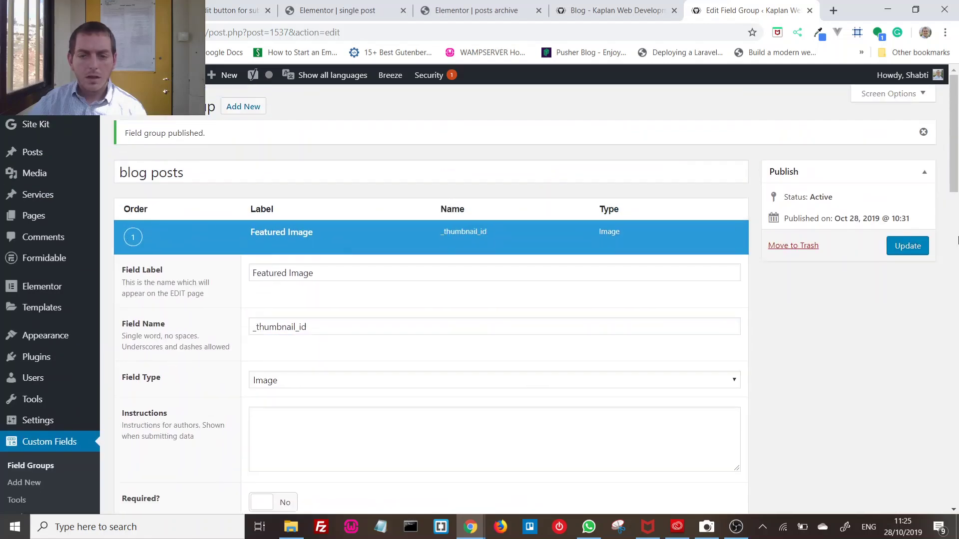
left_click(909, 246)
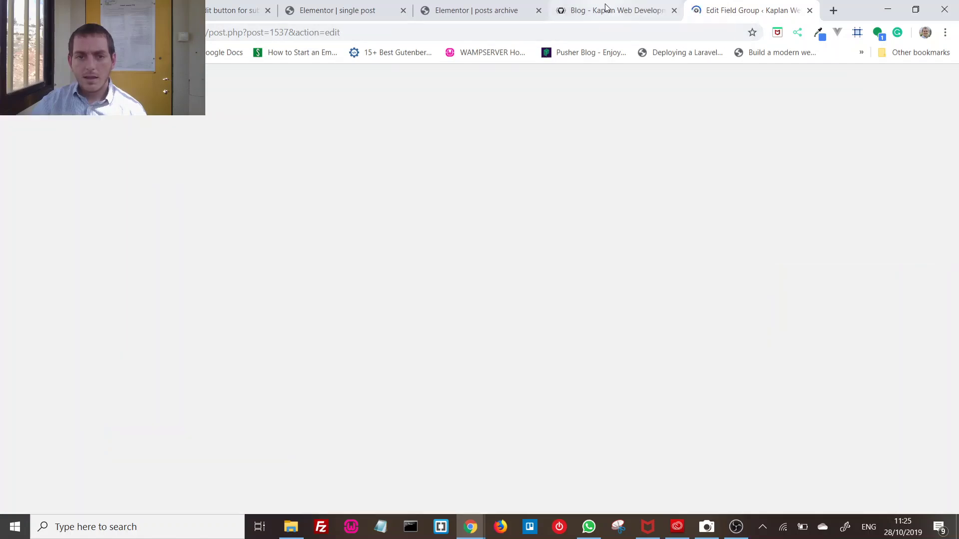
- Open My new post from the Blog page and bring up its edit form
left_click(594, 12)
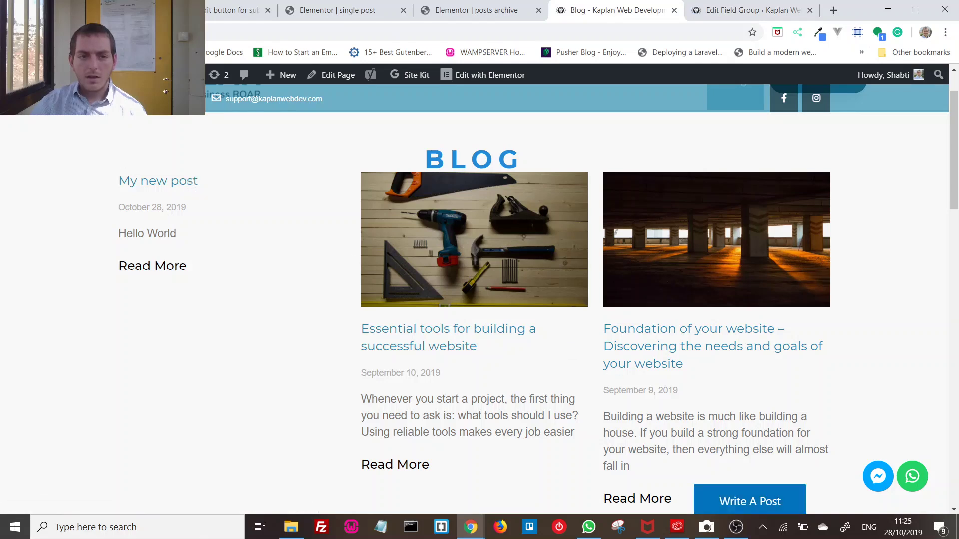
left_click(178, 180)
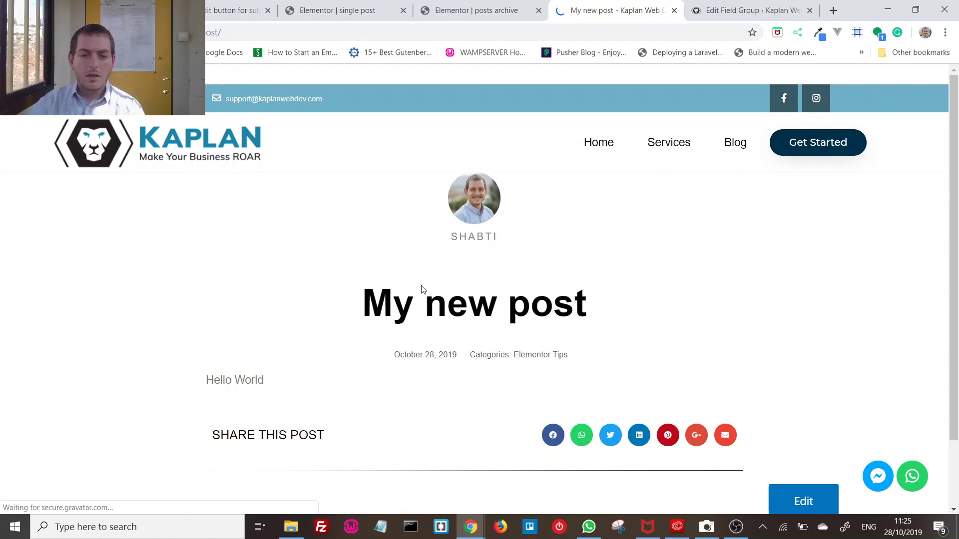
scroll(656, 354, "down", 2)
scroll(656, 354, "up", 2)
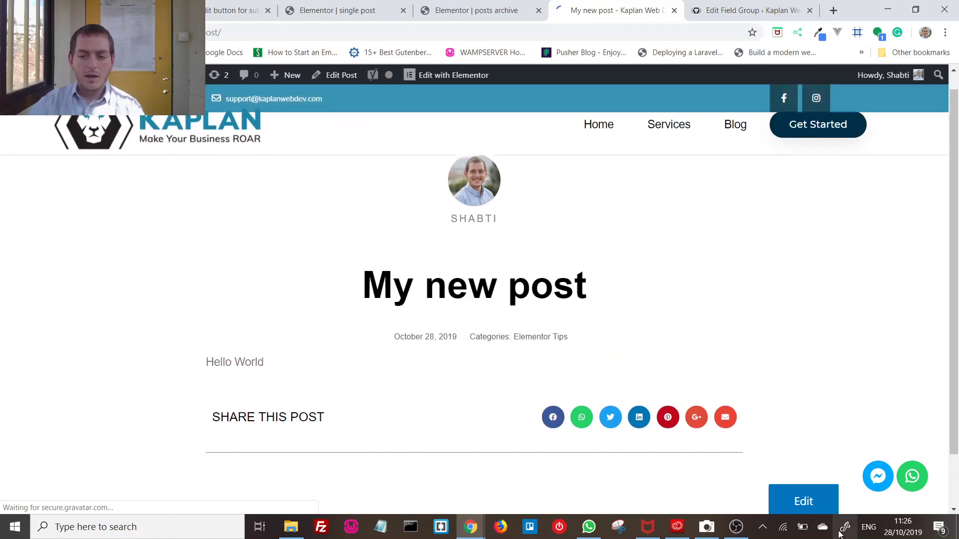
left_click(819, 505)
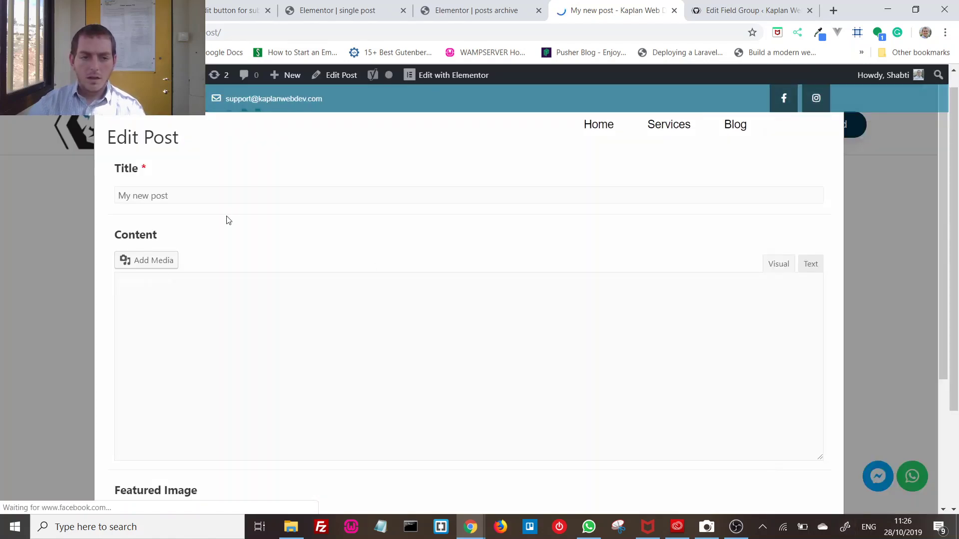
- Pick the tools photo as the featured image and update the post
scroll(232, 240, "down", 3)
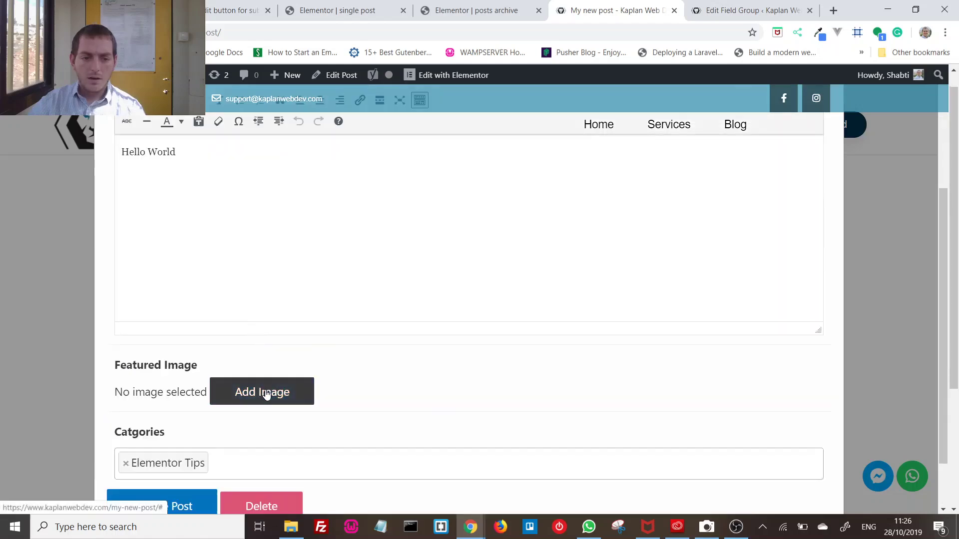
left_click(266, 394)
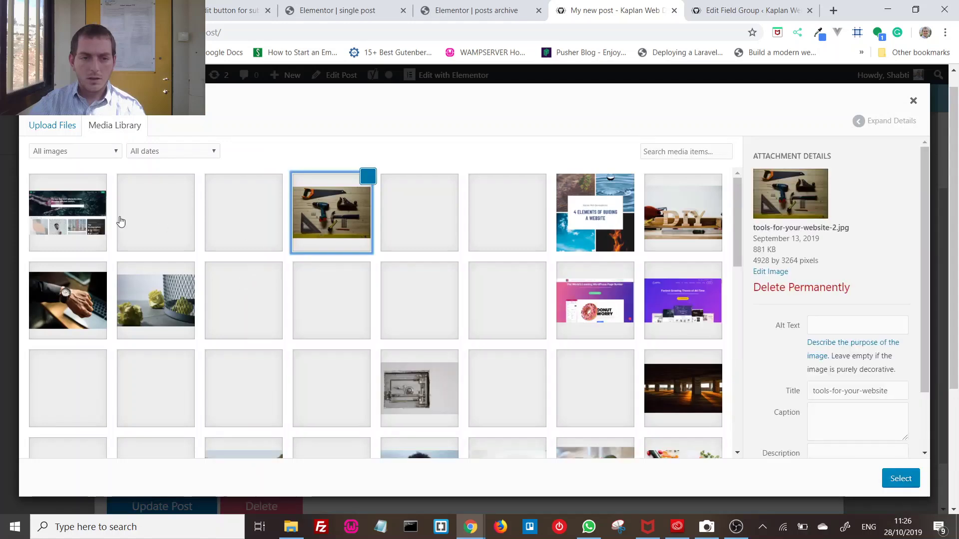
left_click(900, 479)
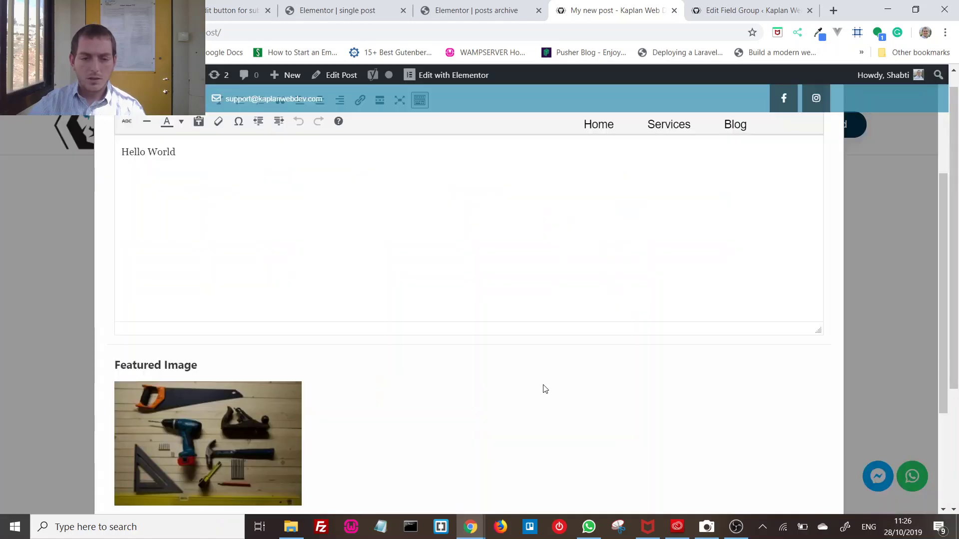
scroll(545, 389, "down", 3)
left_click(133, 436)
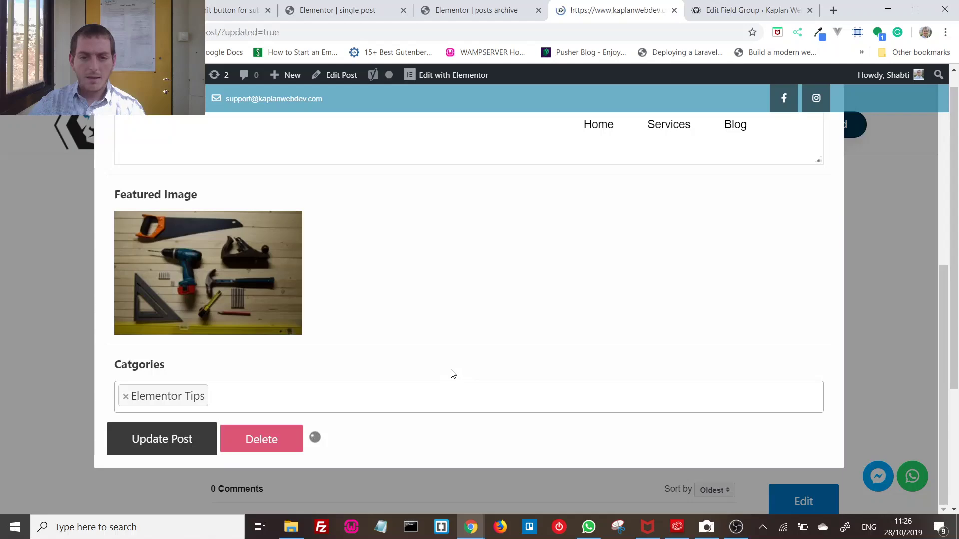
- Check the tools photo on My new post and as its Blog archive thumbnail
scroll(450, 368, "down", 5)
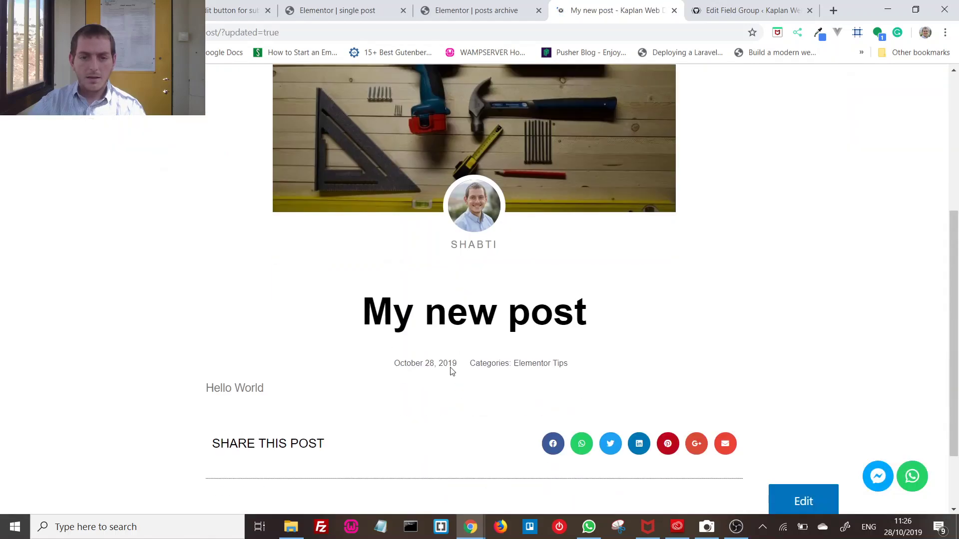
scroll(451, 368, "up", 3)
scroll(494, 290, "down", 6)
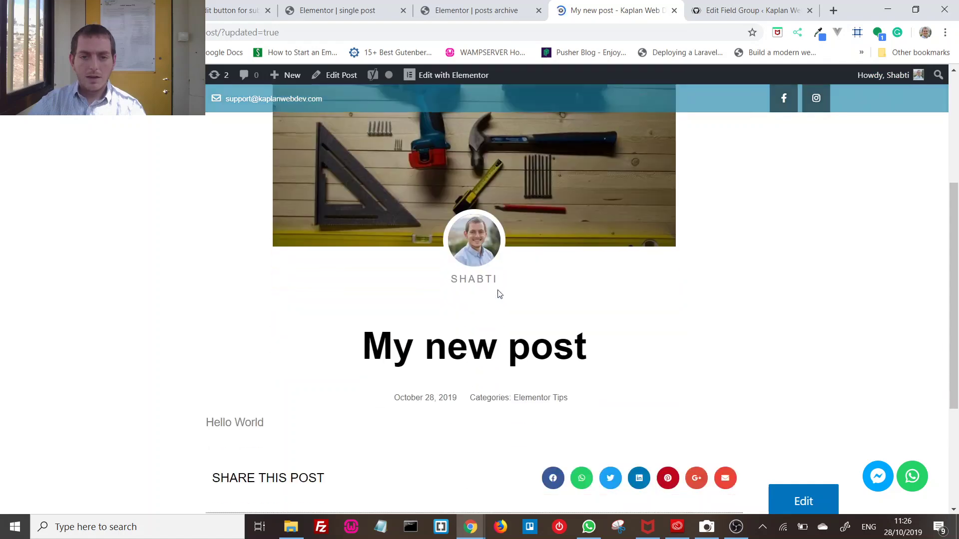
scroll(498, 293, "up", 4)
scroll(753, 421, "up", 5)
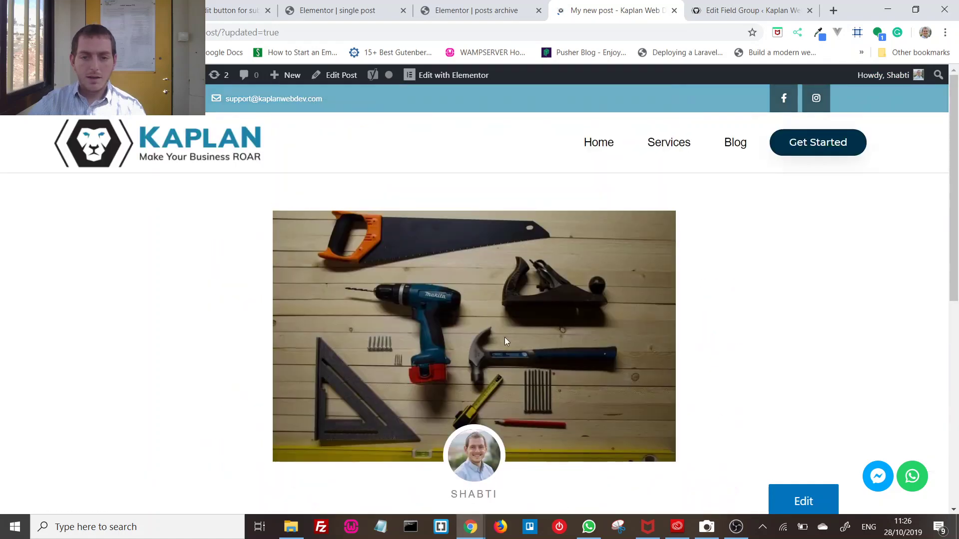
left_click(738, 145)
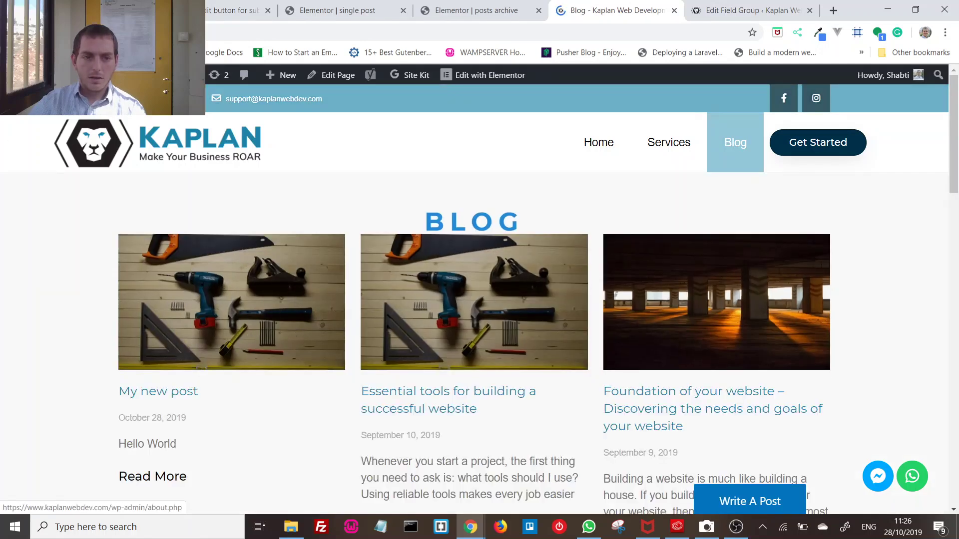
scroll(628, 313, "down", 1)
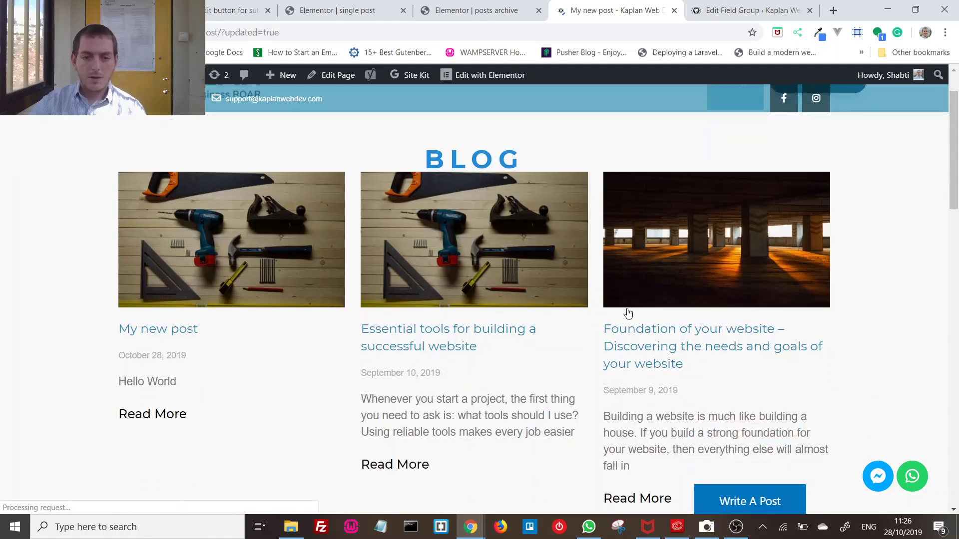
scroll(627, 316, "down", 2)
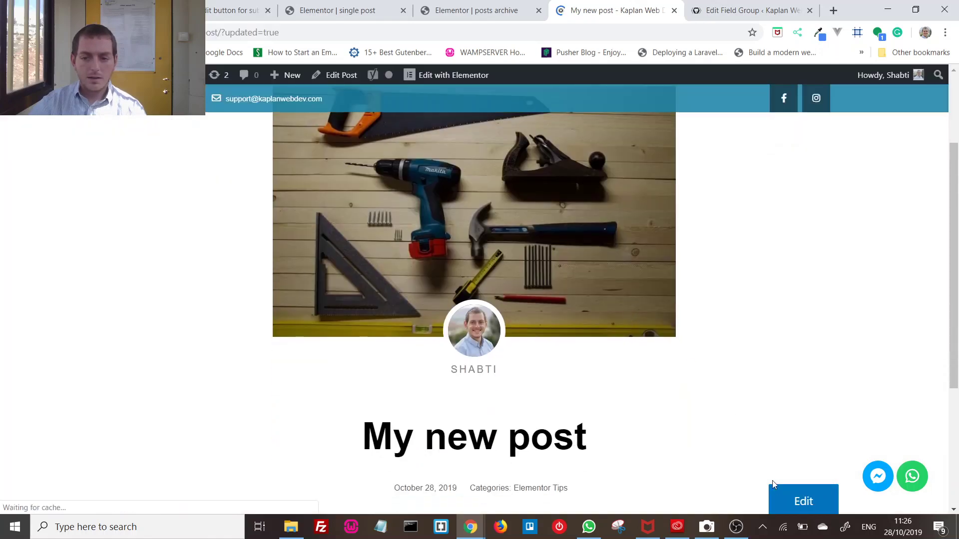
- Delete My new post via its edit form, confirm, and reload the Blog archive
left_click(786, 495)
scroll(288, 447, "down", 4)
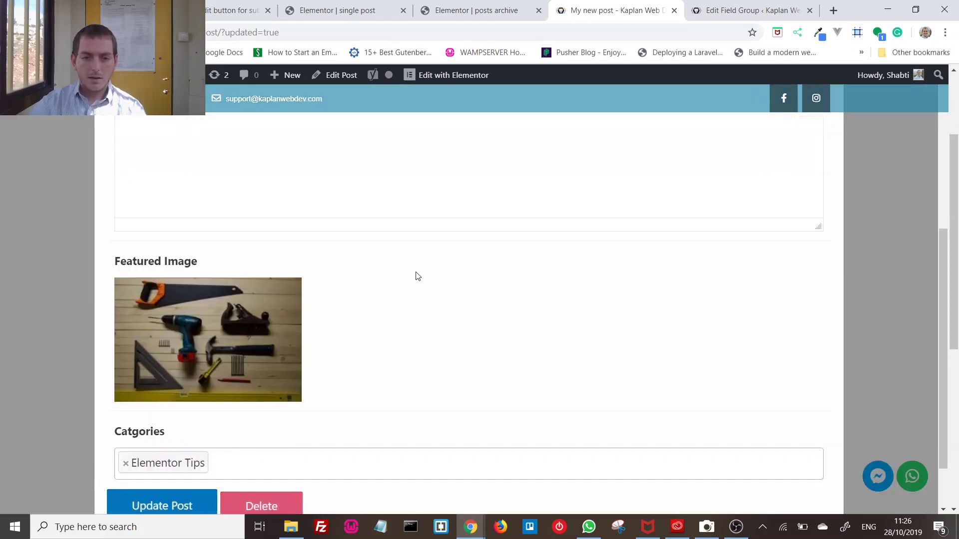
left_click(273, 506)
left_click(539, 101)
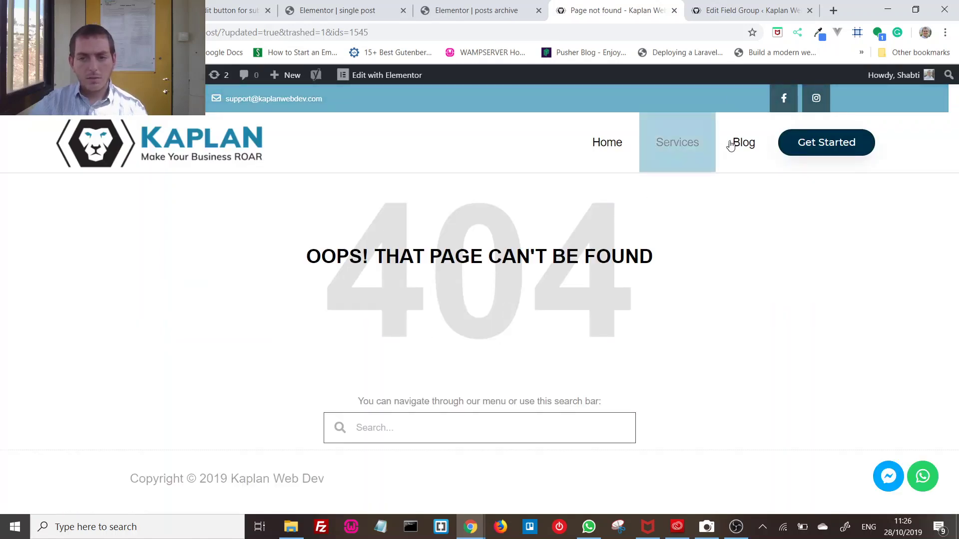
left_click(745, 144)
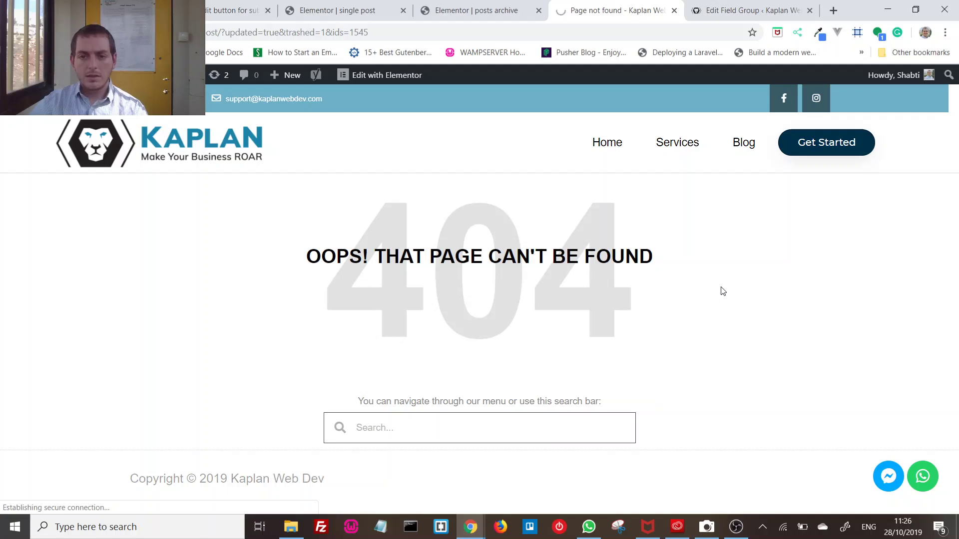
left_click(747, 146)
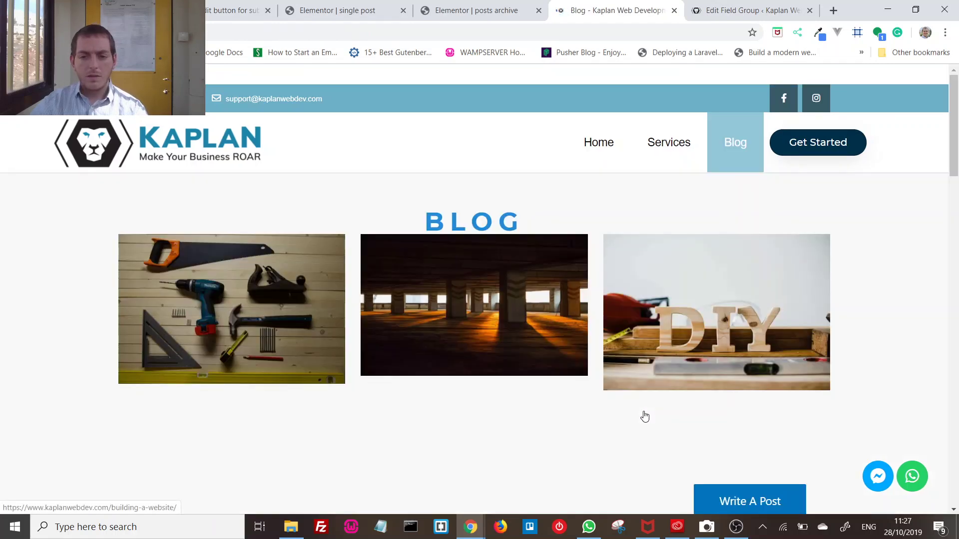
- Open the Write A Post form and review its empty Featured Image and Categories fields
scroll(660, 424, "down", 1)
left_click(740, 503)
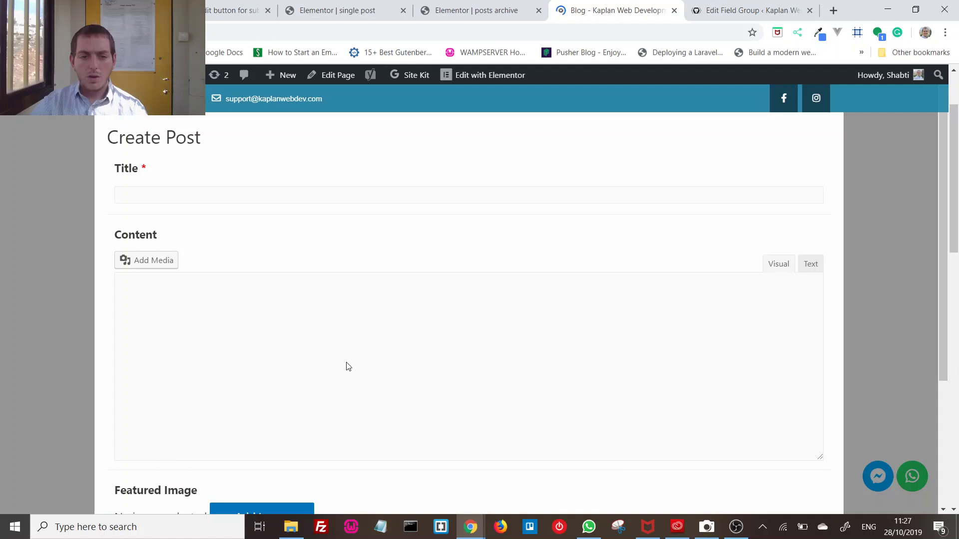
scroll(346, 366, "down", 3)
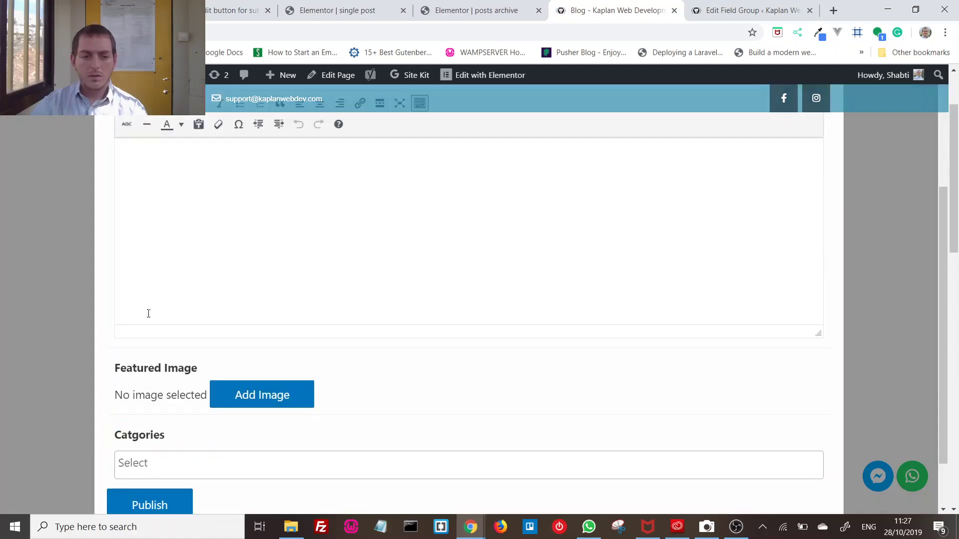
scroll(203, 366, "up", 3)
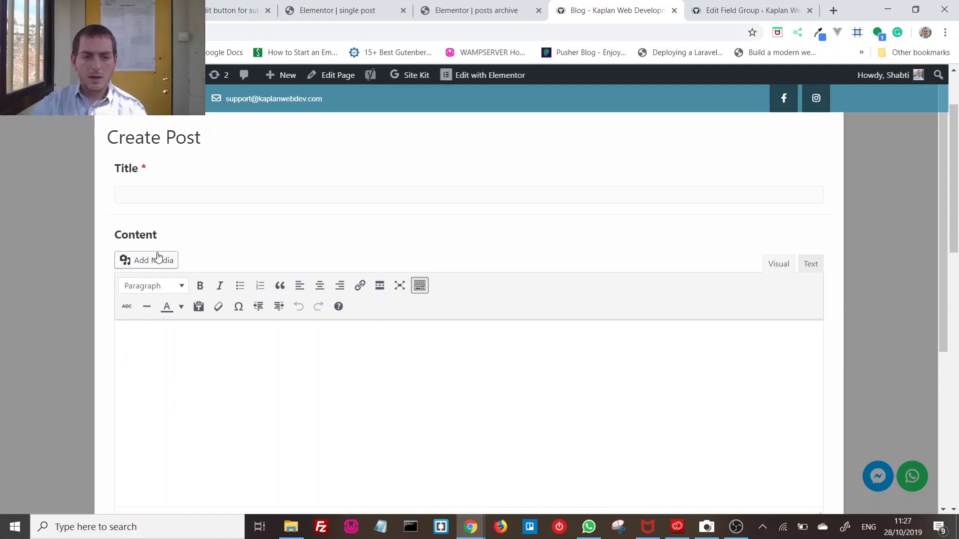
scroll(178, 269, "down", 3)
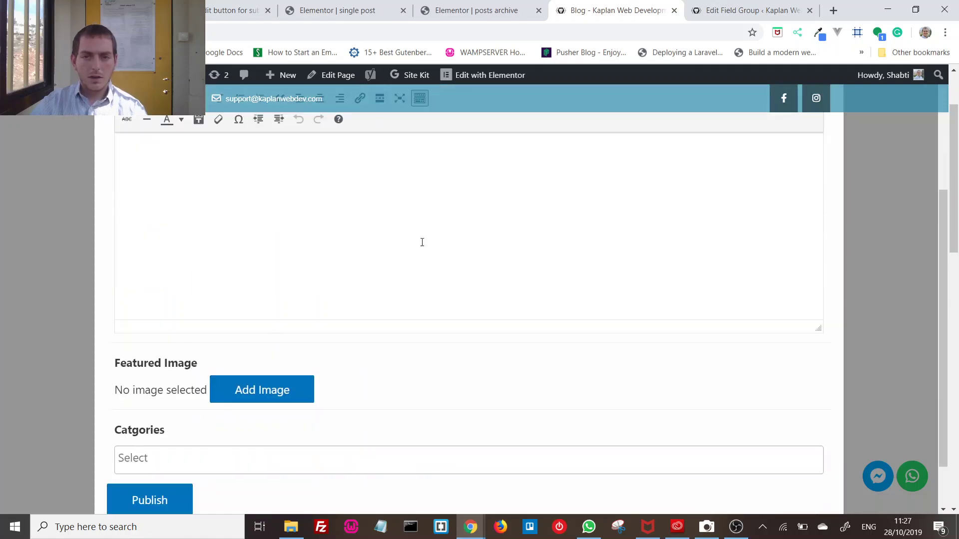
- Glance at the field group settings, return to the Blog archive, then bring OBS Studio forward
left_click(745, 7)
mouse_move(299, 235)
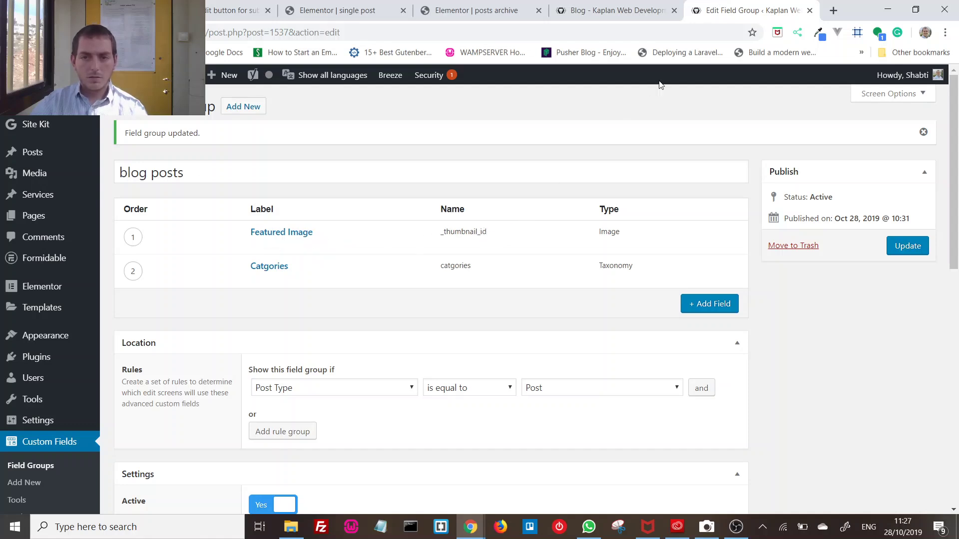
left_click(639, 15)
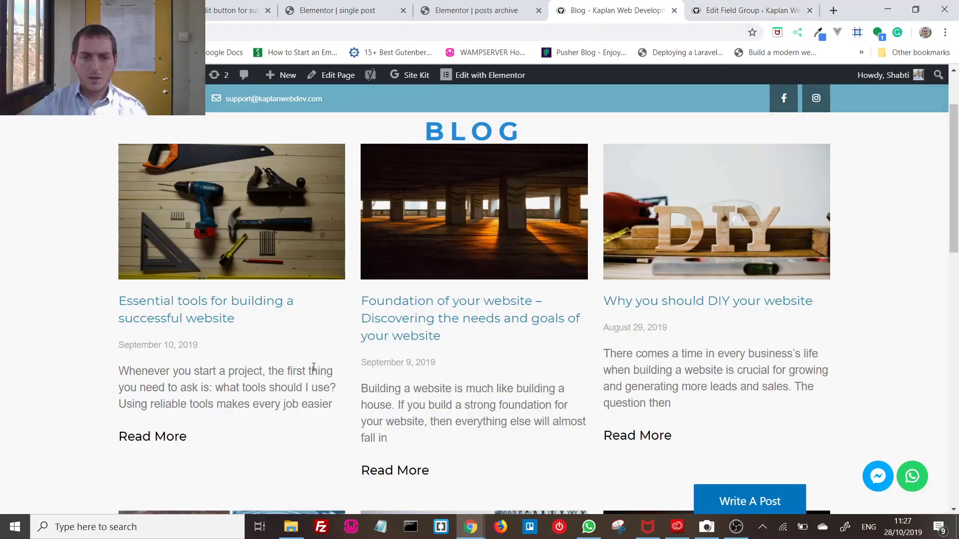
scroll(314, 367, "up", 2)
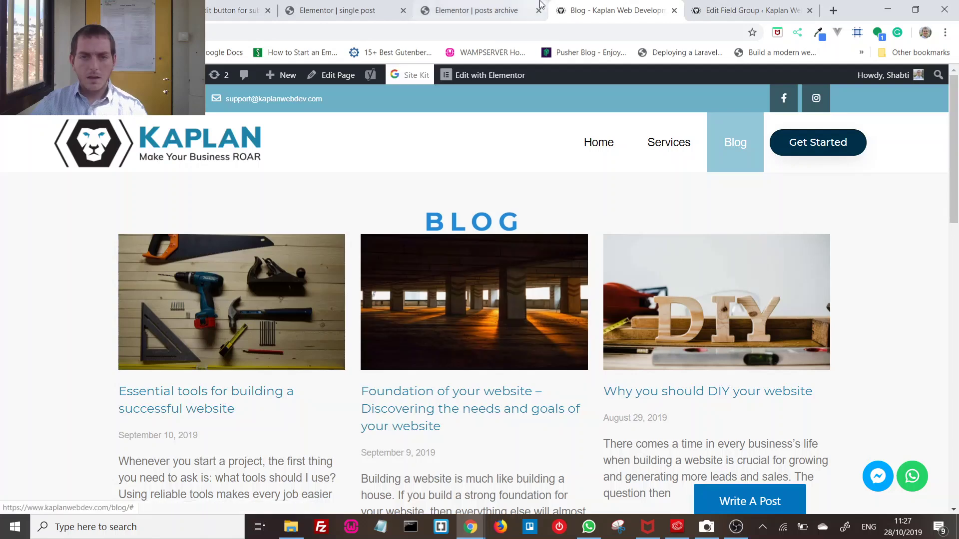
left_click(737, 527)
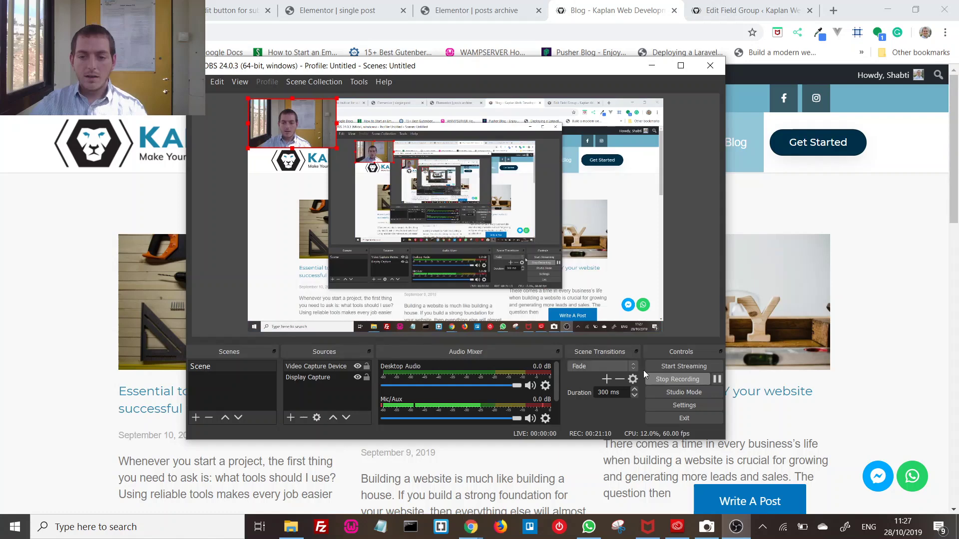